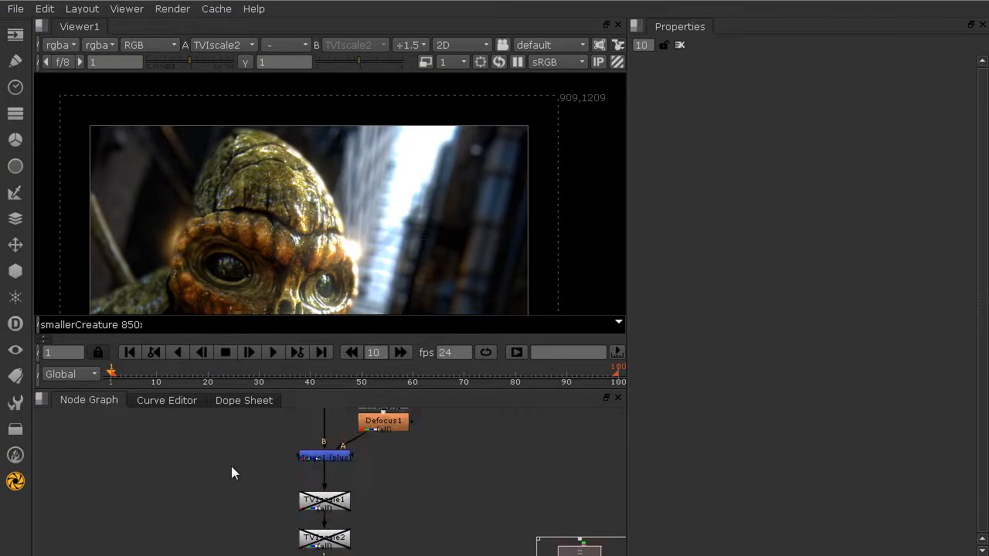
Enable TVIscale1 and zoom the viewer to inspect the 1700x2300 upscaled creature plate
middle_drag(235, 470, 246, 417)
scroll(296, 452, up, 2)
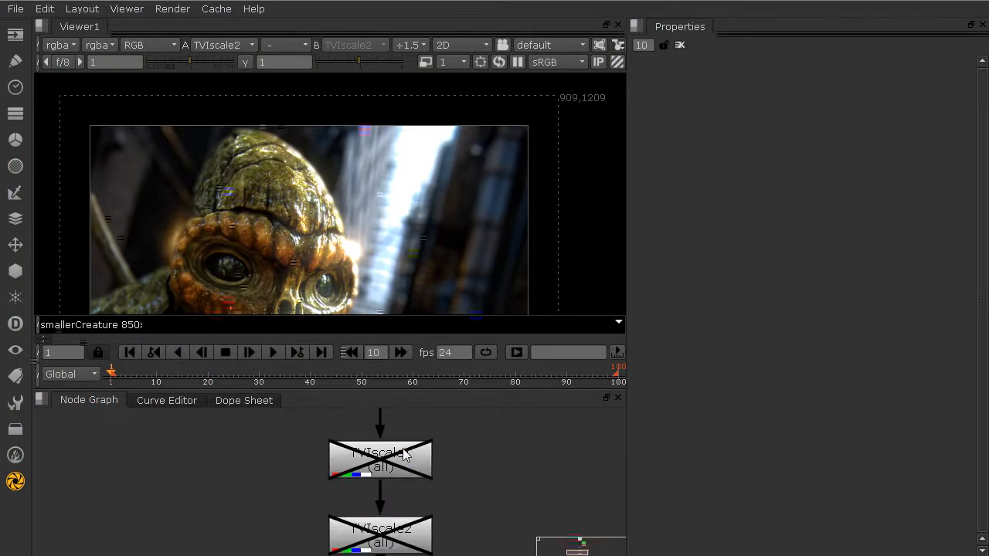
click(406, 457)
key(d)
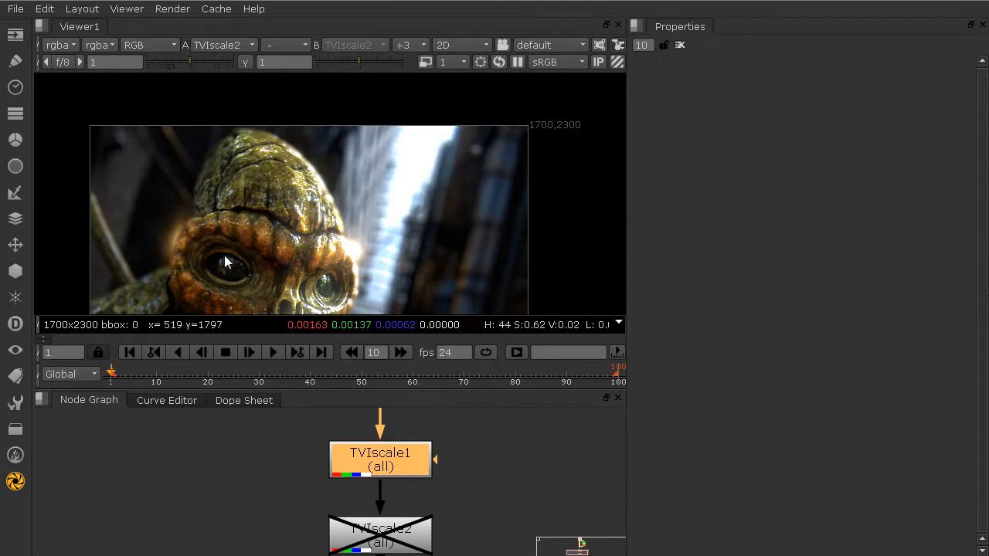
middle_drag(232, 256, 240, 213)
scroll(363, 197, up, 3)
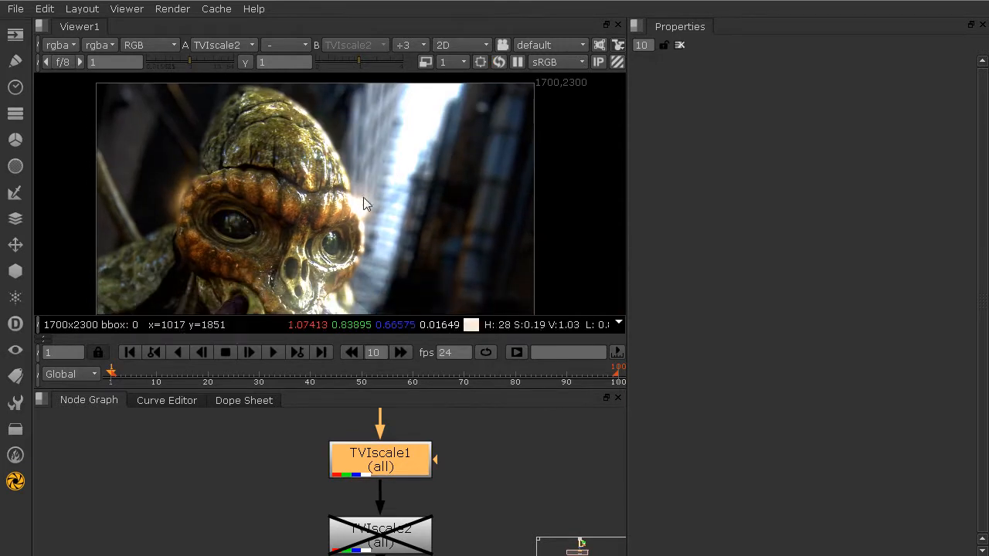
scroll(344, 204, up, 4)
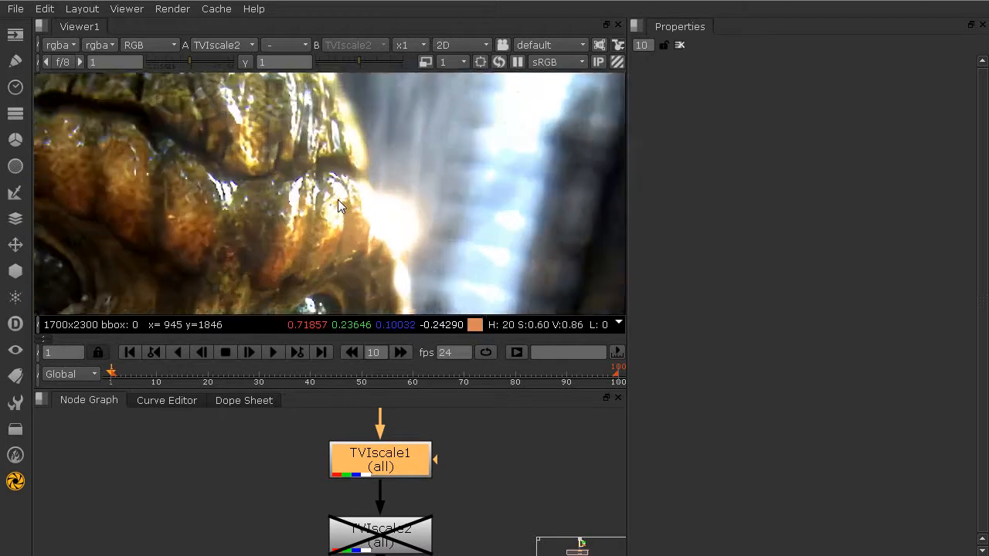
scroll(334, 202, down, 2)
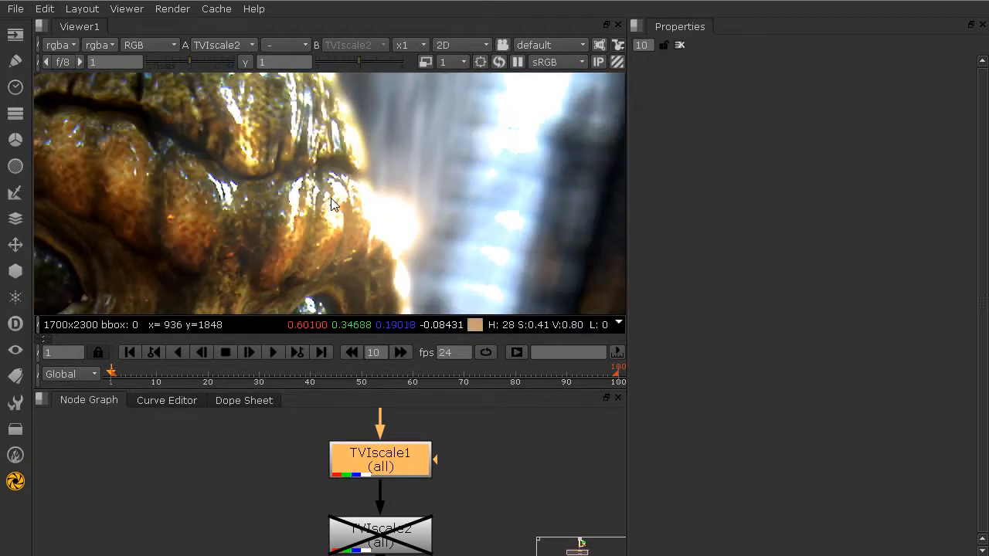
Enable TVIscale2 and fit the viewer to inspect the 3400x4600 output
click(386, 541)
key(d)
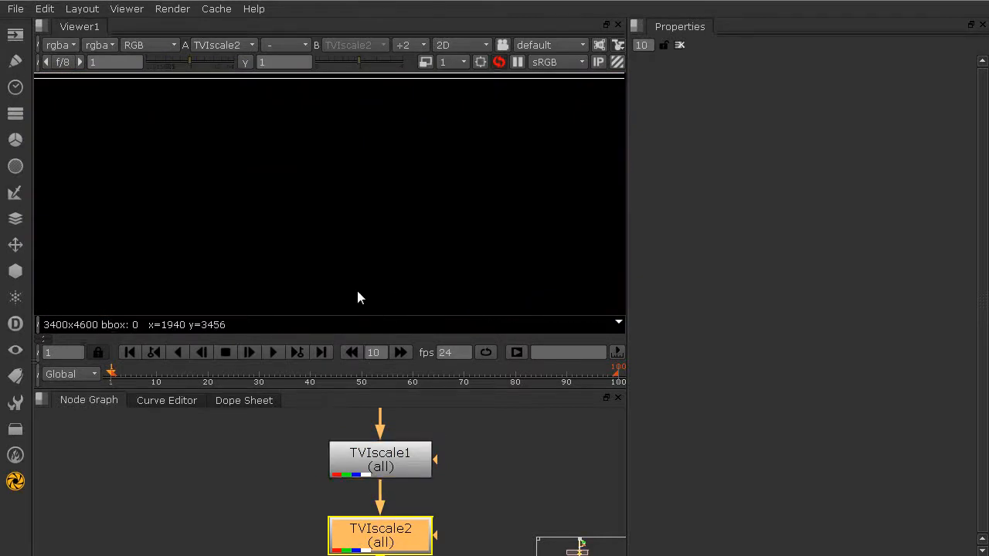
scroll(368, 190, down, 1)
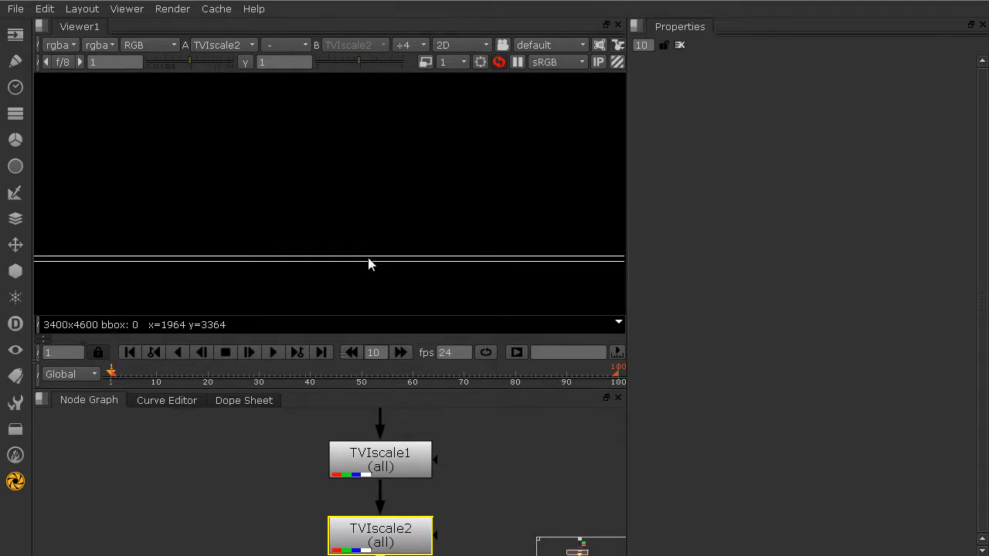
key(f)
middle_drag(368, 194, 361, 211)
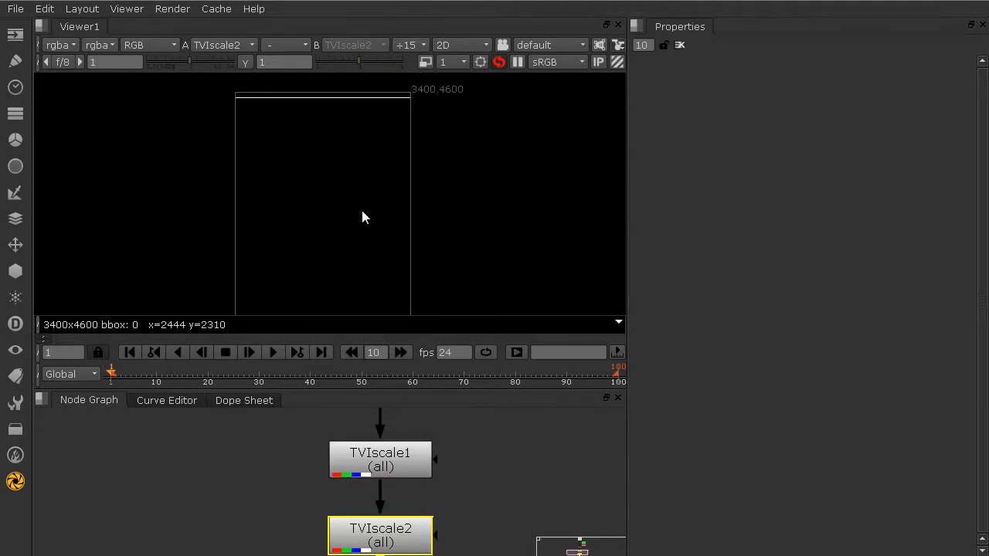
Disable both TVIscale1 and TVIscale2 together to restore the original-size plate
mouse_move(338, 469)
middle_down()
mouse_move(337, 482)
mouse_move(337, 451)
middle_up()
drag(302, 417, 493, 520)
key(d)
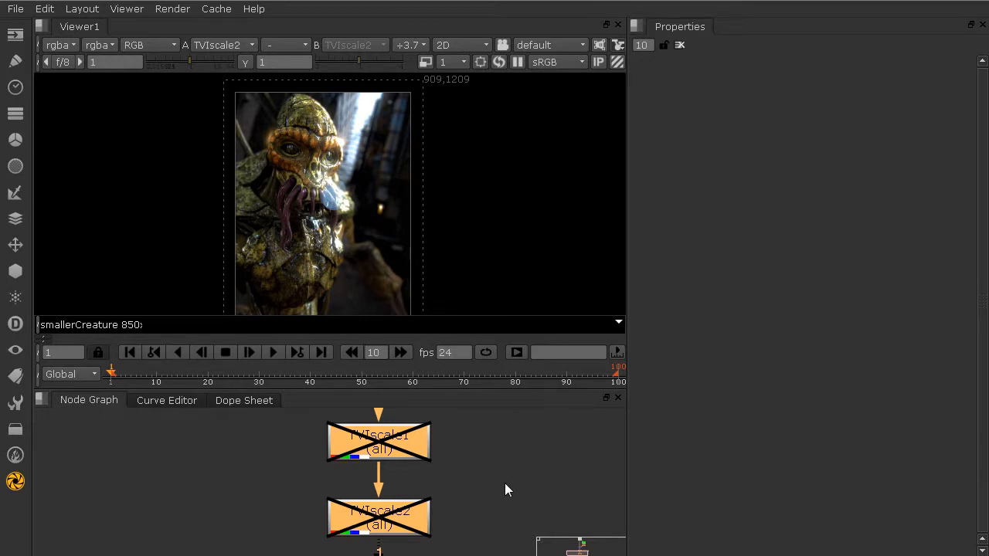
Find Defocus1 below Keyer1 and Premult1 and drag its defocus from 55 down to 23
click(488, 510)
key(f)
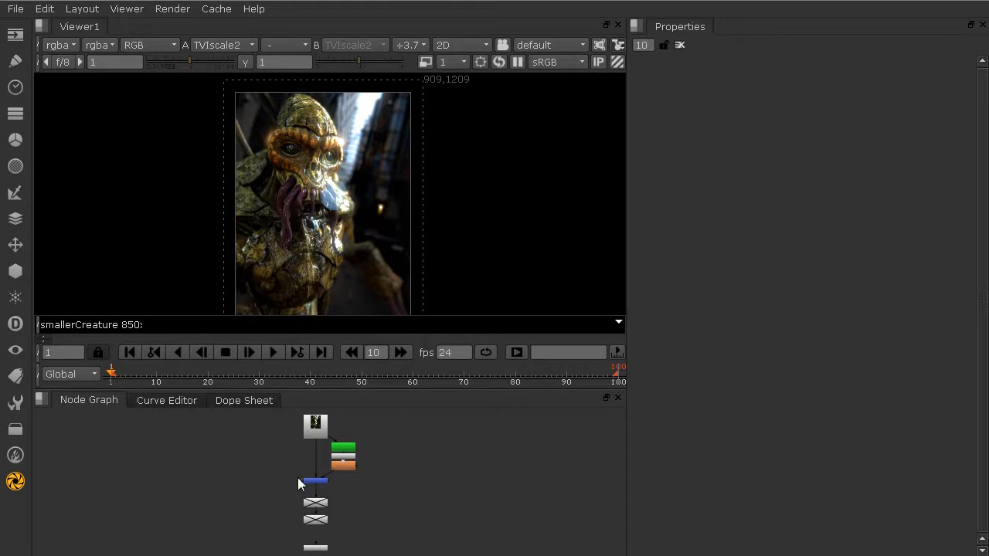
scroll(303, 495, up, 4)
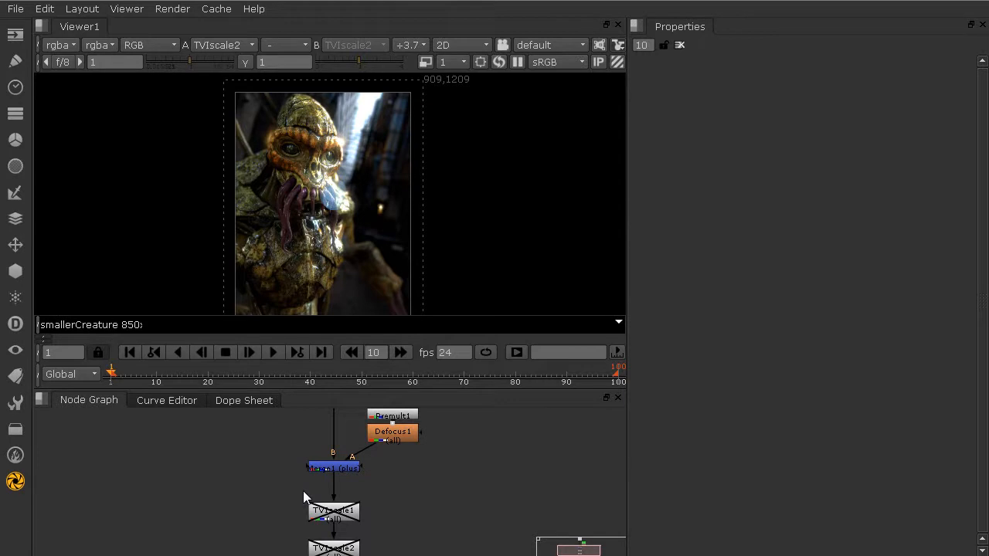
middle_drag(283, 513, 293, 482)
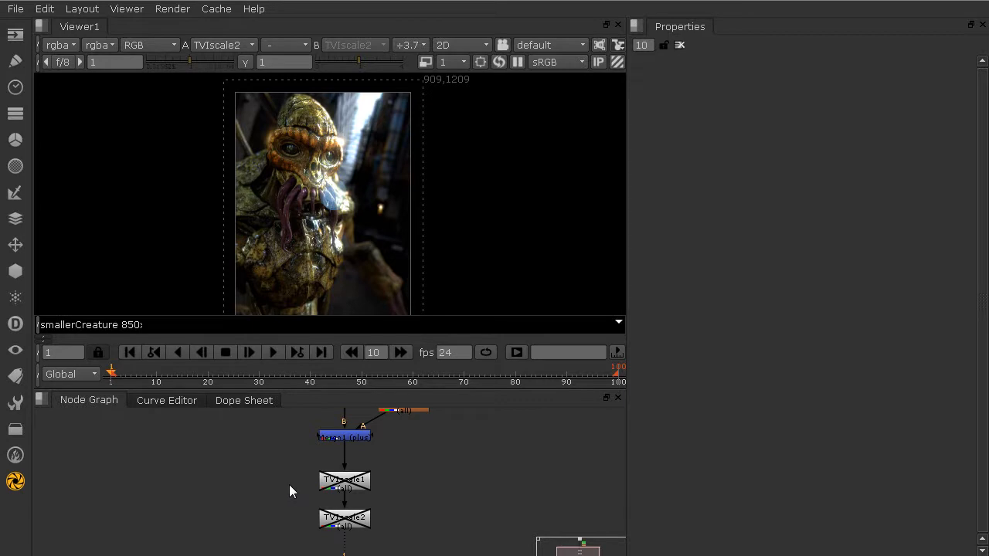
middle_drag(365, 429, 359, 515)
scroll(369, 496, up, 3)
scroll(369, 502, up, 1)
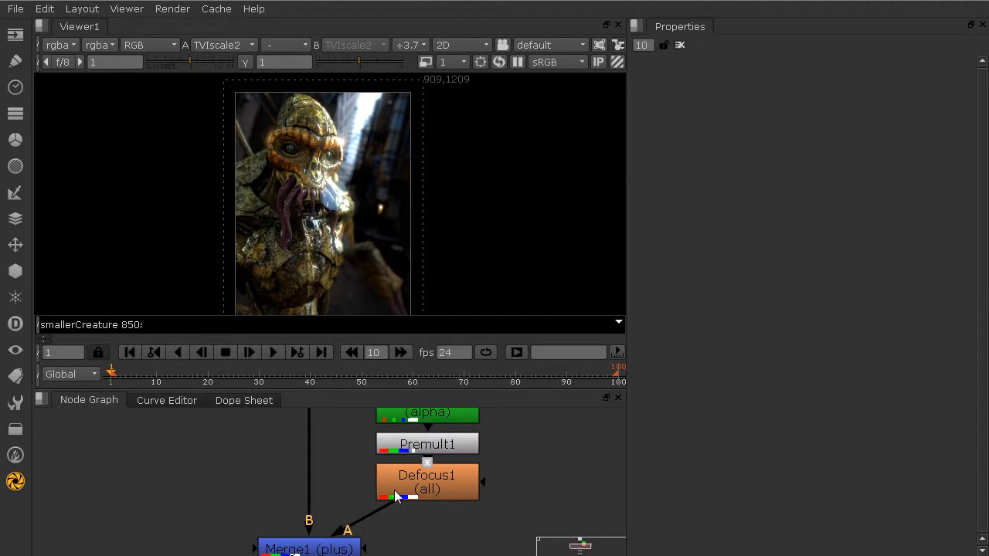
double_click(379, 491)
scroll(298, 143, up, 6)
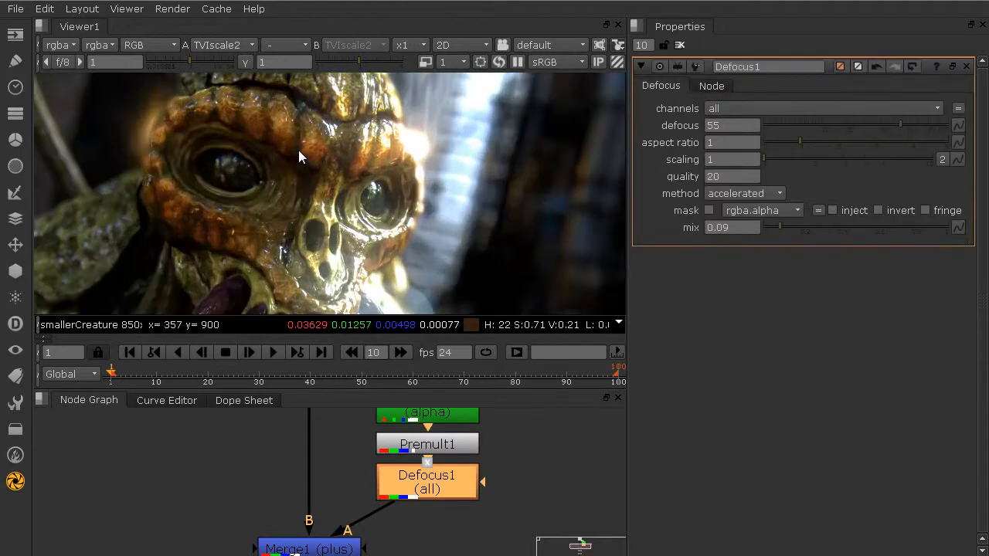
drag(871, 125, 852, 127)
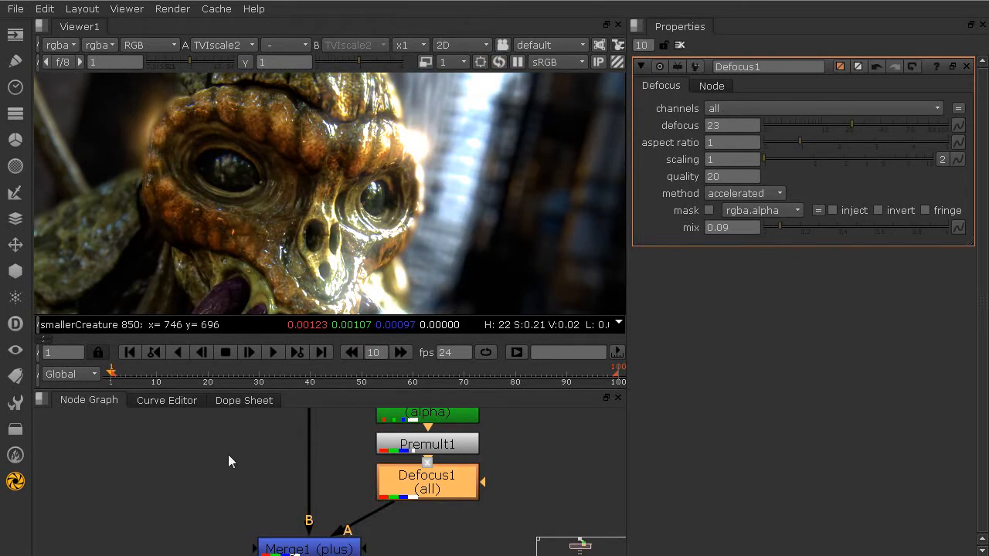
middle_drag(206, 473, 225, 376)
middle_drag(235, 522, 241, 440)
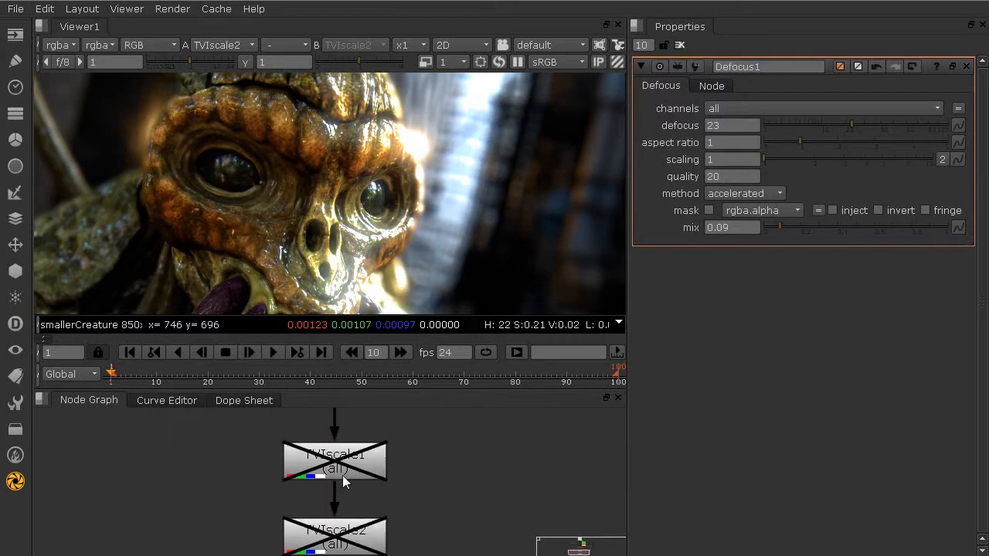
Toggle TVIscale1 on and off, then show its Node tab disable checkbox, leaving it checked
double_click(332, 472)
key(d)
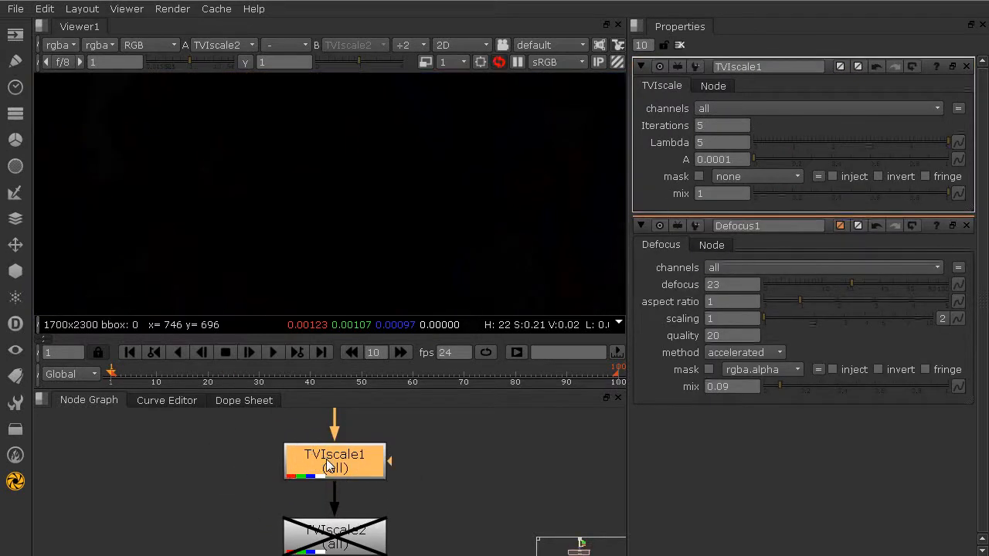
key(d)
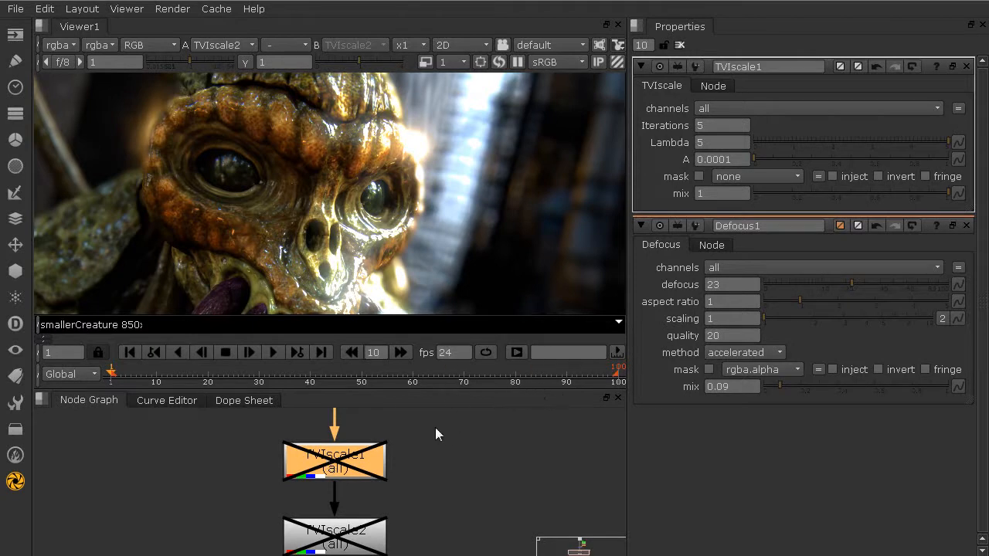
click(711, 86)
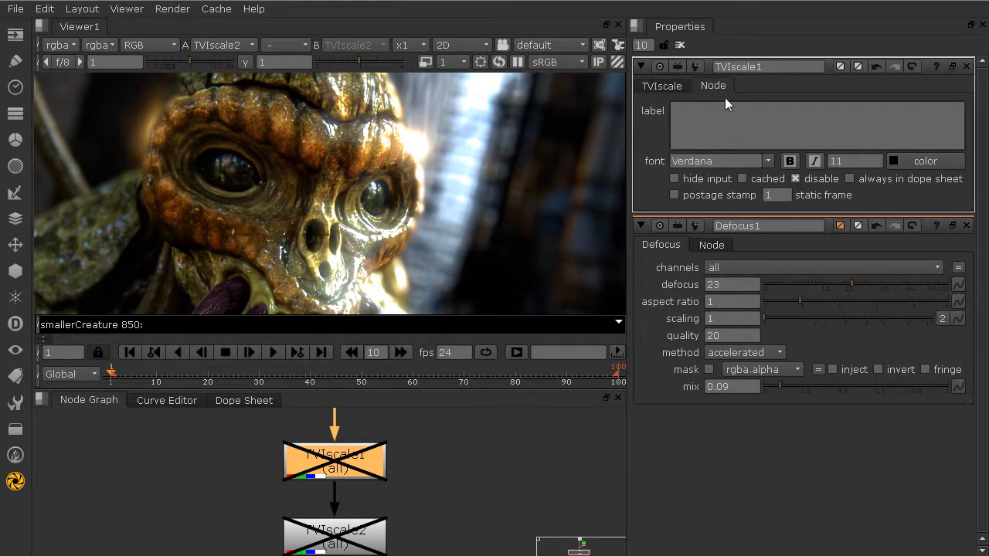
click(824, 186)
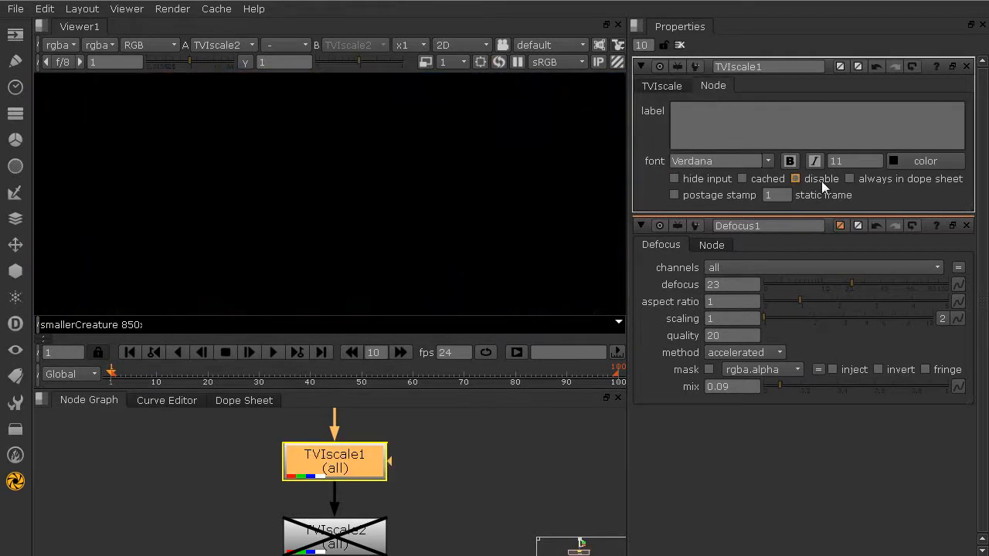
click(823, 185)
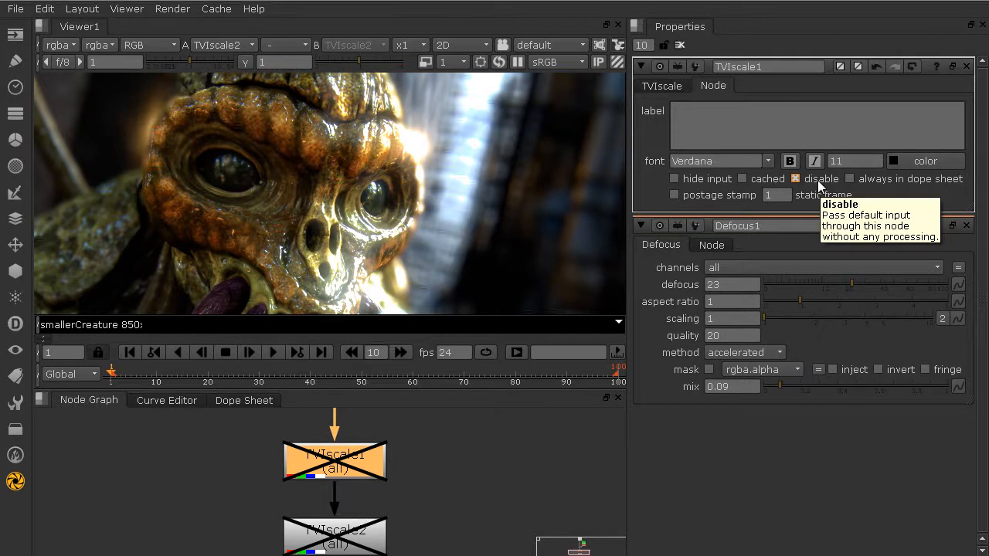
click(460, 507)
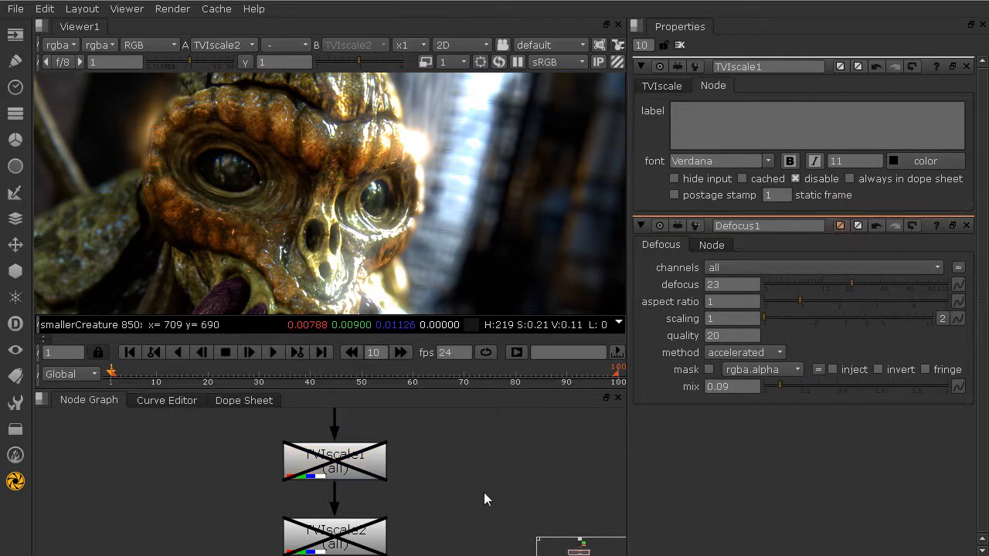
middle_drag(493, 481, 413, 452)
scroll(413, 452, down, 2)
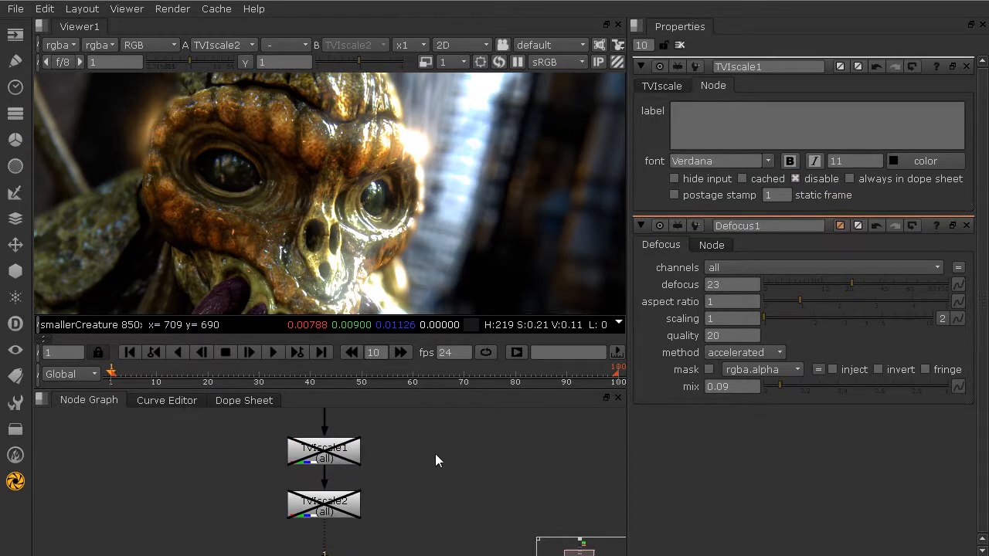
middle_drag(502, 446, 408, 460)
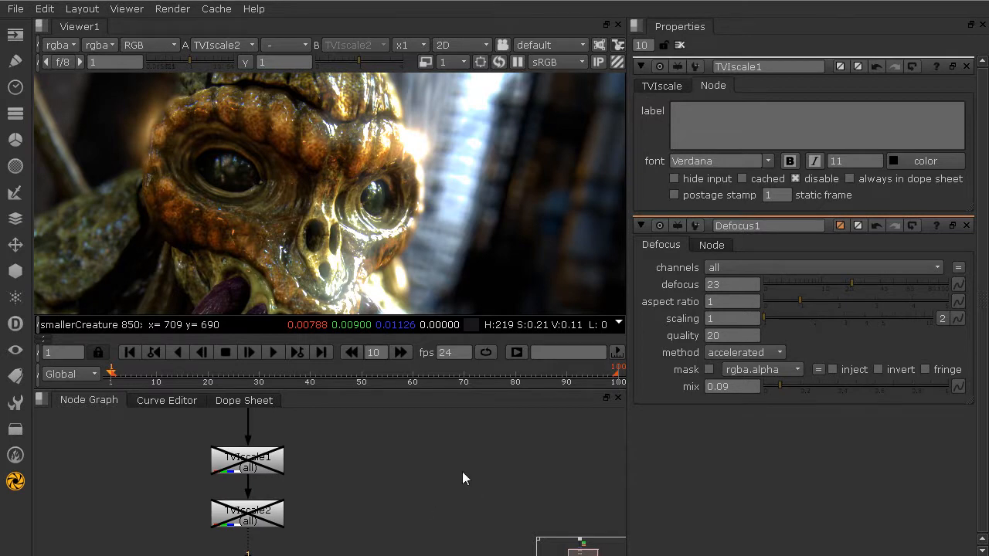
scroll(461, 457, down, 3)
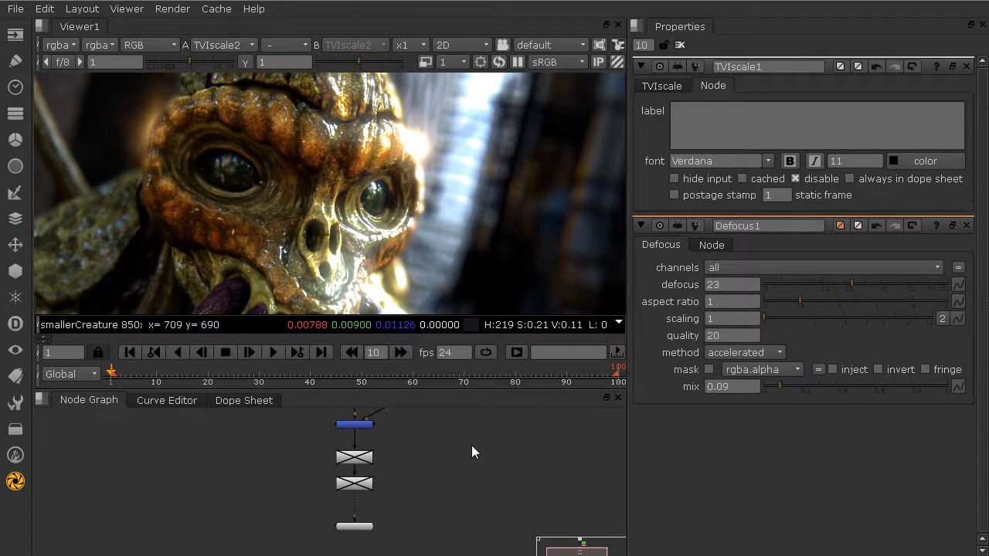
scroll(345, 457, up, 3)
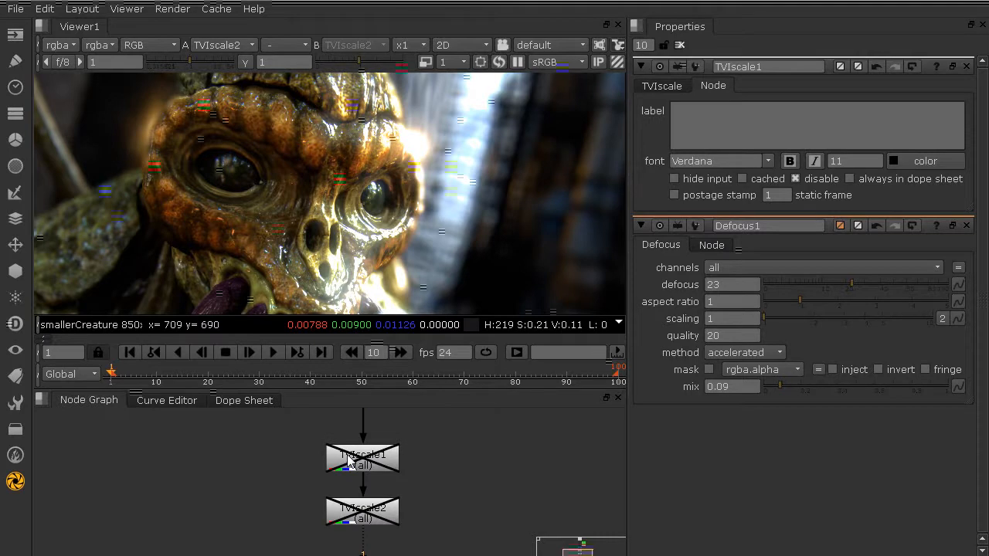
scroll(346, 457, down, 2)
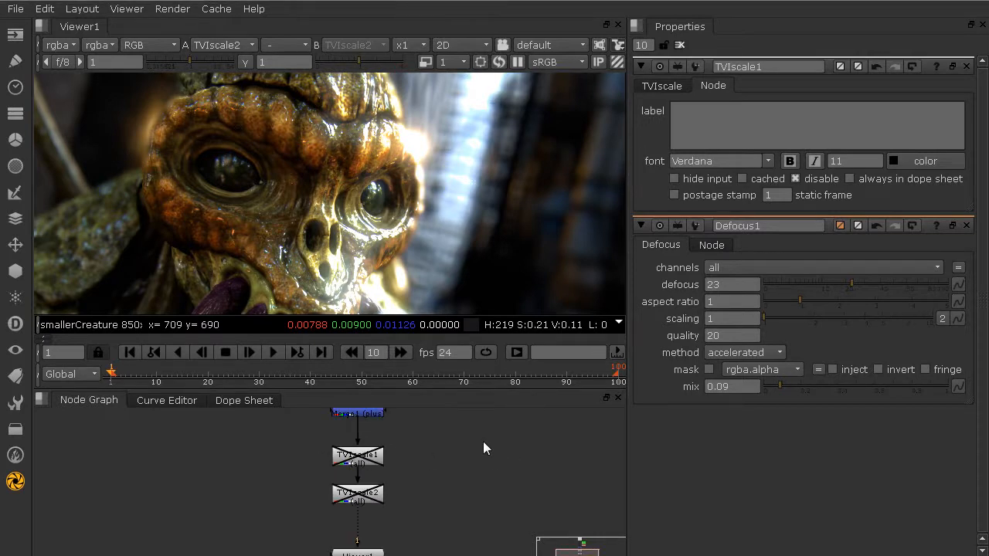
Create a Constant node with the 'con' search and set its colour to pure red
key(Tab)
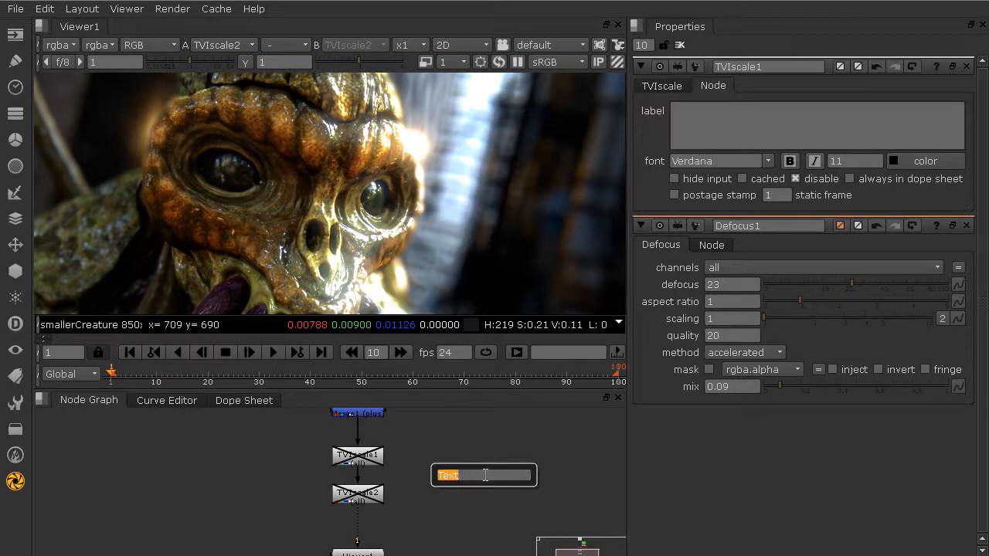
text(con)
key(Return)
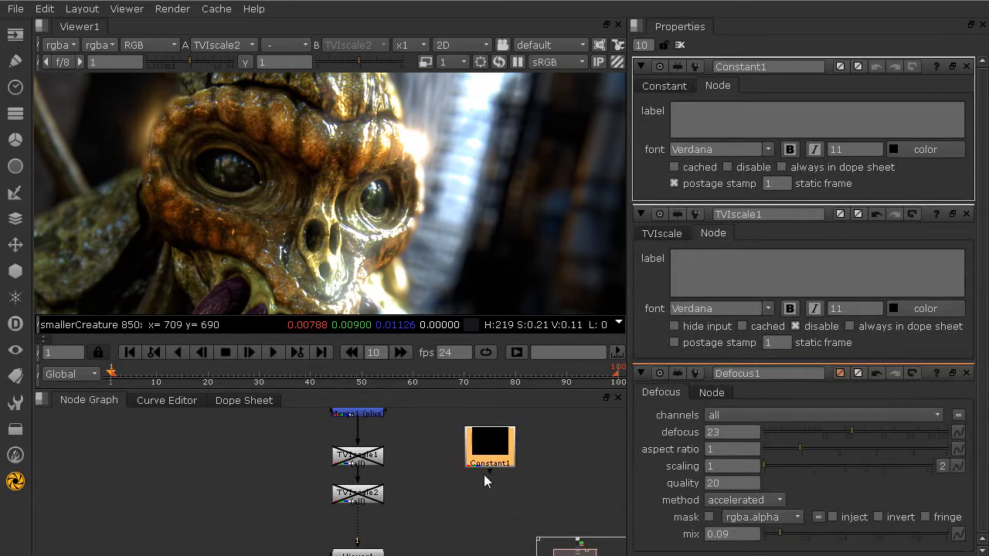
drag(500, 451, 500, 469)
scroll(490, 465, up, 2)
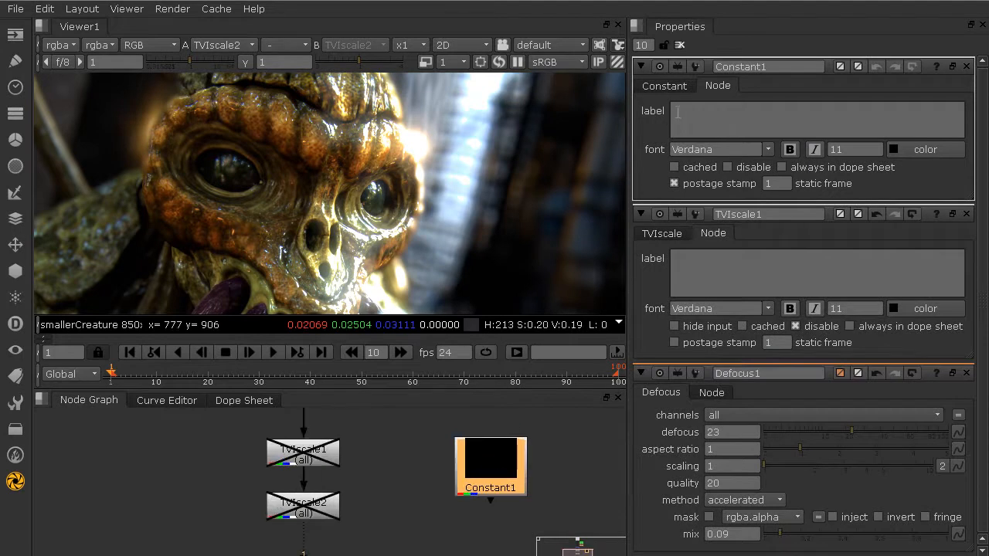
click(671, 87)
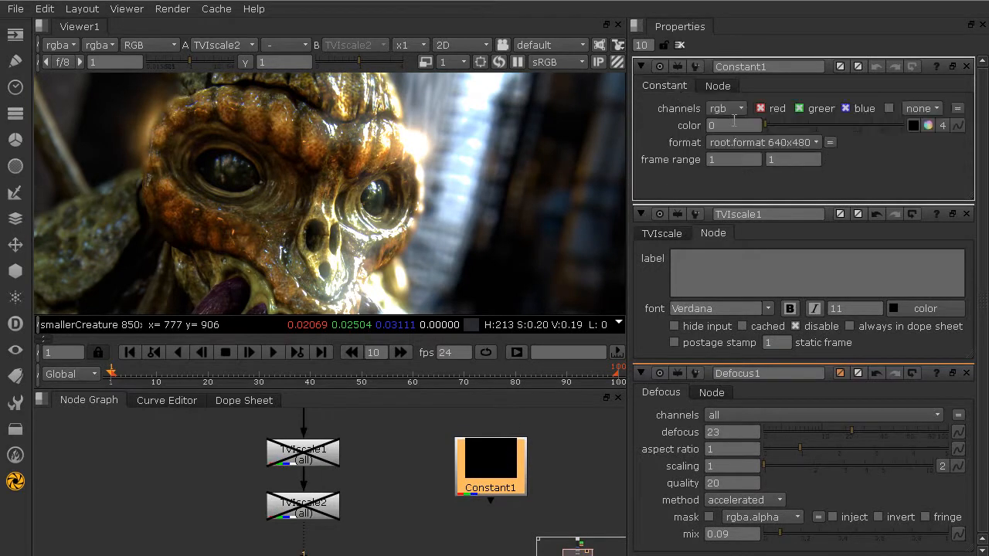
click(928, 126)
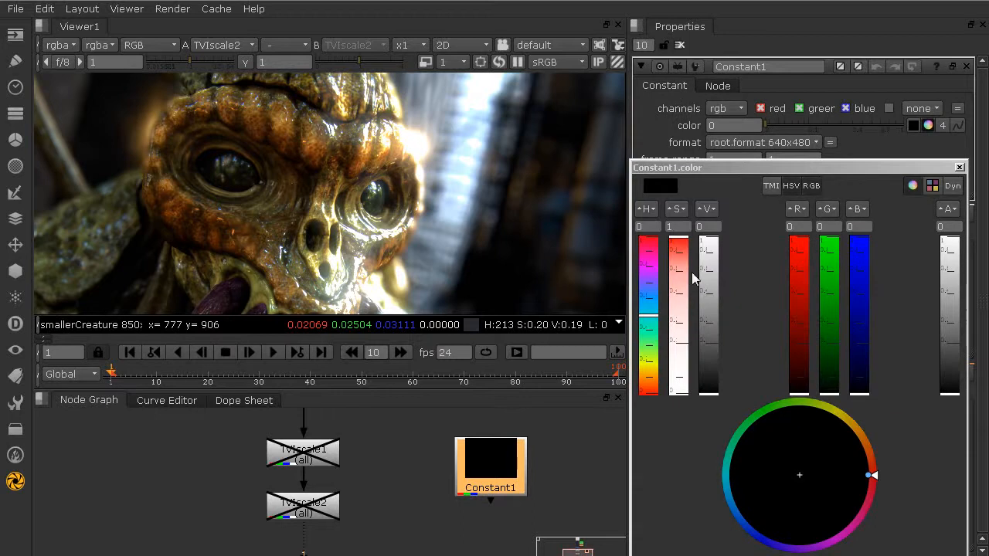
drag(707, 266, 715, 218)
click(959, 168)
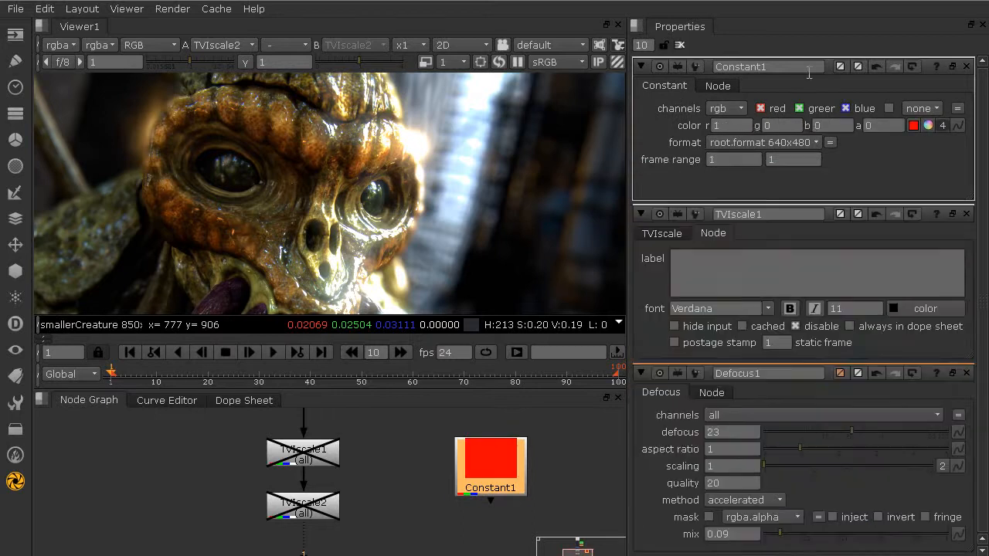
Rename the Constant to DisableNodeController and disable it
double_click(809, 68)
text(DisableNodeControl)
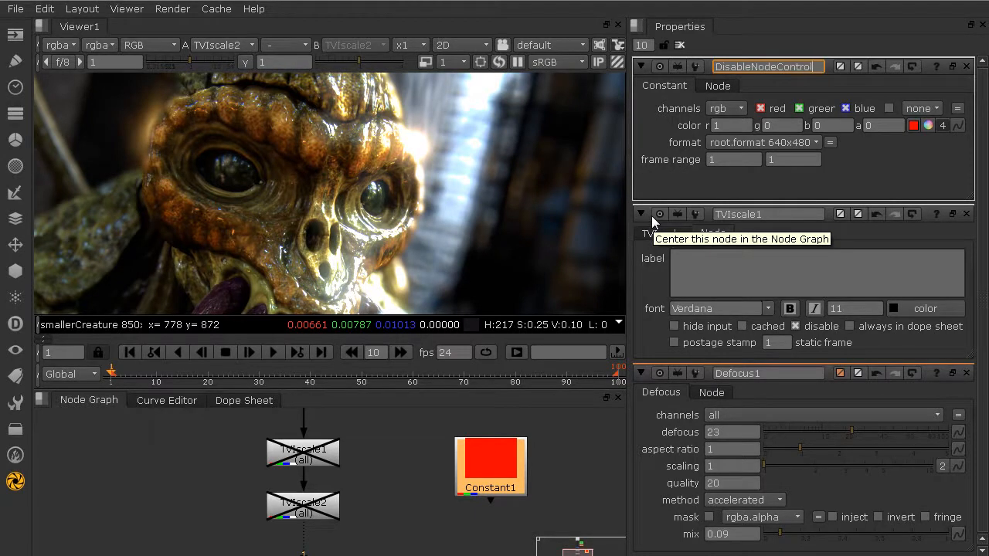
text(ler)
key(Return)
drag(454, 486, 474, 473)
mouse_move(460, 459)
middle_down()
mouse_move(446, 493)
mouse_move(456, 465)
middle_up()
scroll(437, 459, up, 2)
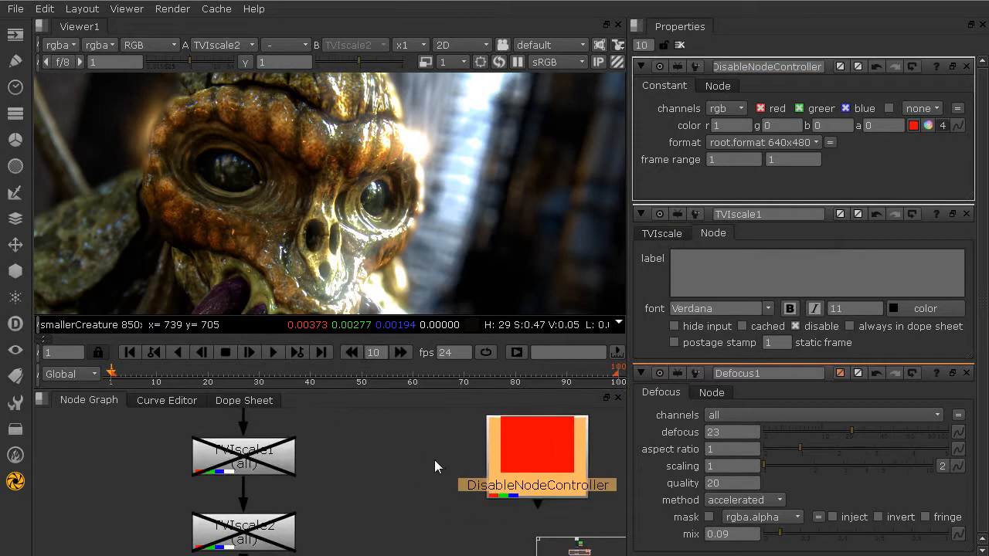
drag(528, 476, 515, 490)
key(d)
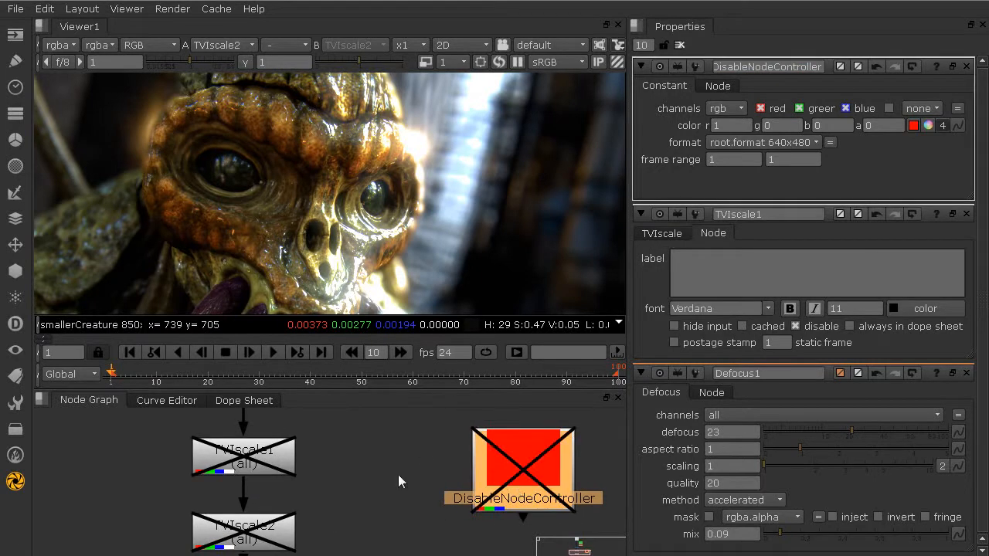
Move DisableNodeController right of the chain and bring TVIscale1's settings to the top
middle_drag(377, 480, 348, 465)
scroll(421, 469, down, 3)
drag(457, 476, 557, 494)
middle_drag(402, 464, 325, 475)
click(212, 463)
click(215, 507)
click(215, 473)
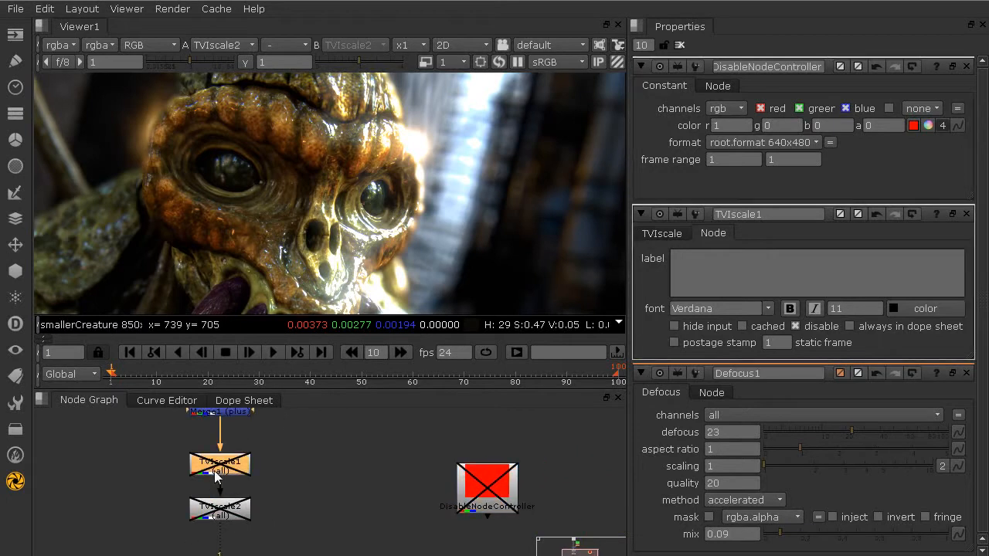
double_click(216, 478)
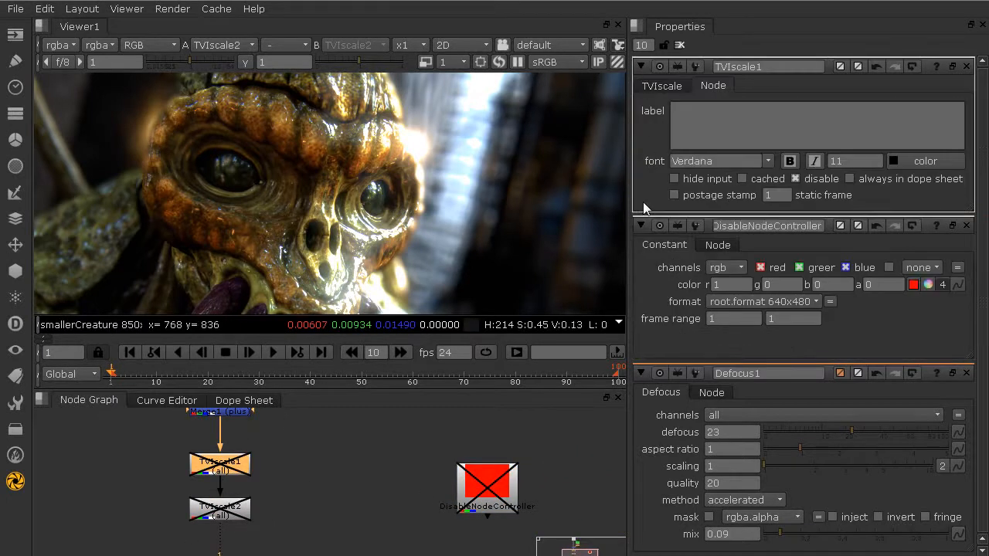
Give TVIscale1's disable checkbox the expression [value root.DisableNodeController.disable]
right_click(812, 181)
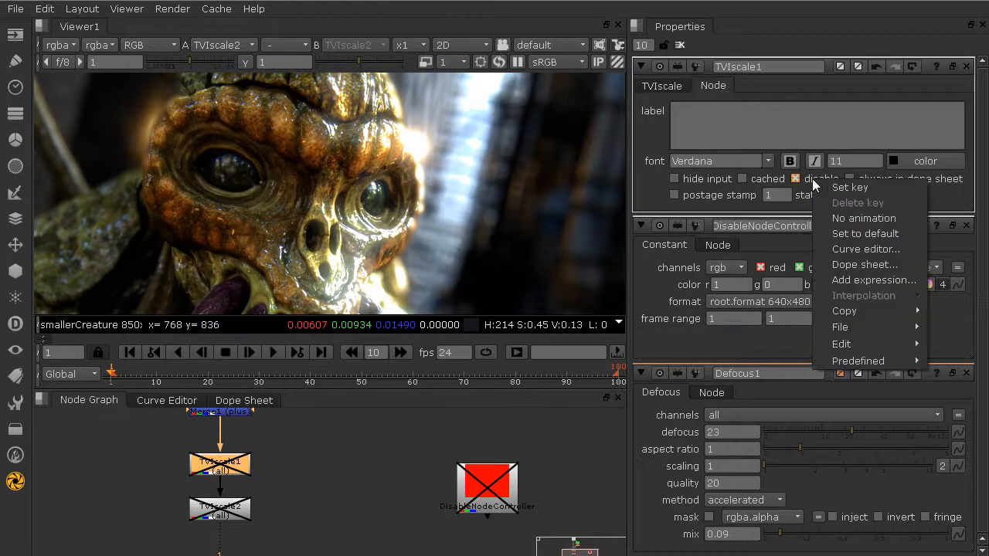
click(861, 280)
drag(720, 106, 395, 136)
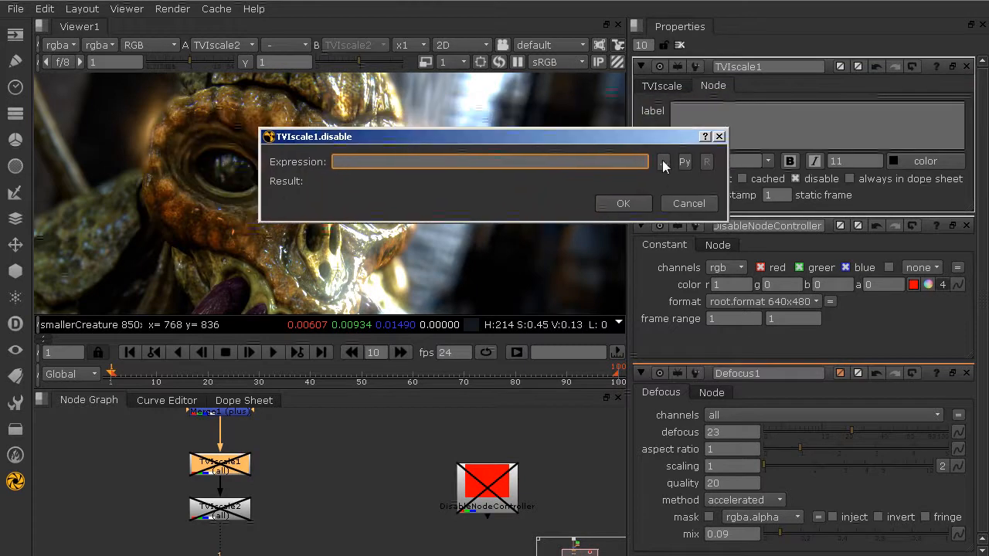
click(663, 163)
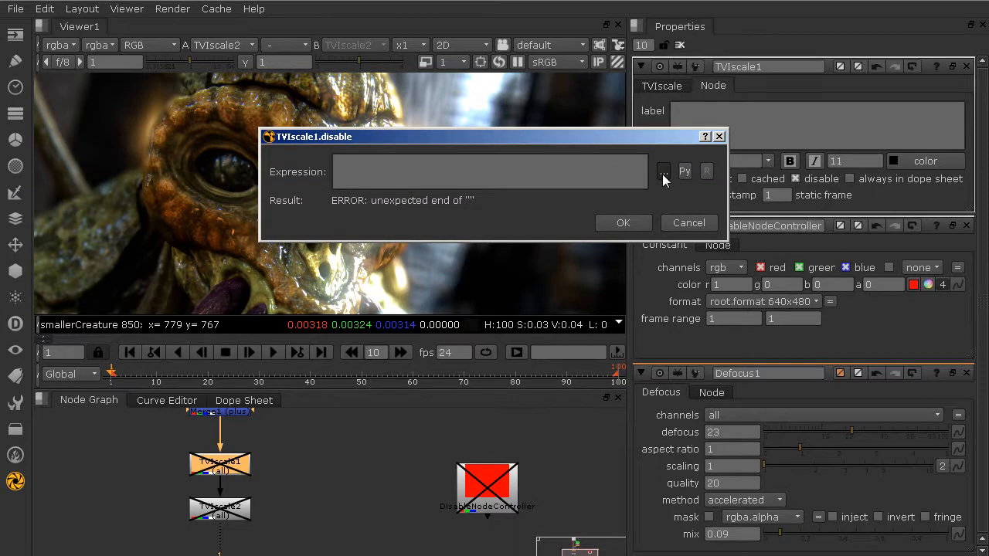
drag(569, 241, 569, 475)
click(457, 237)
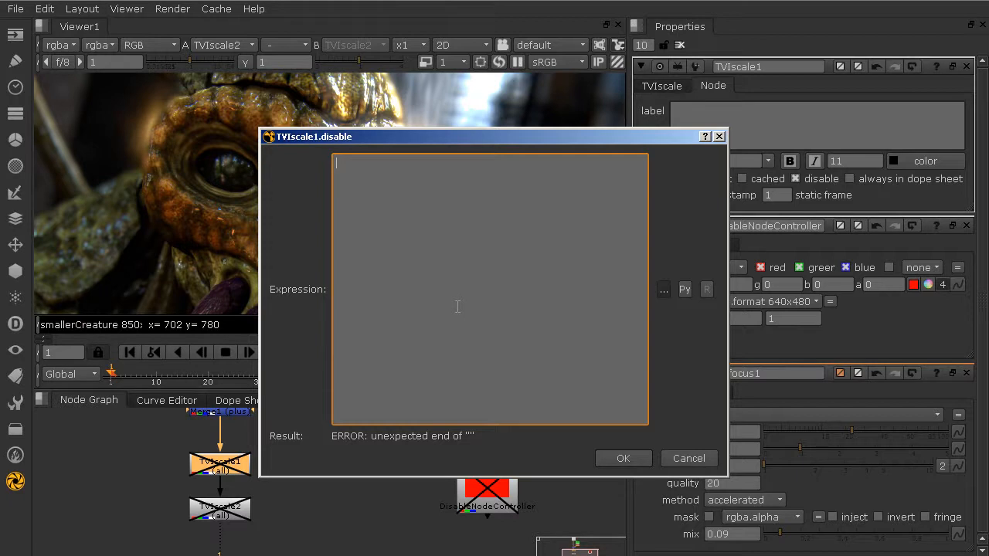
text([value root.Disable)
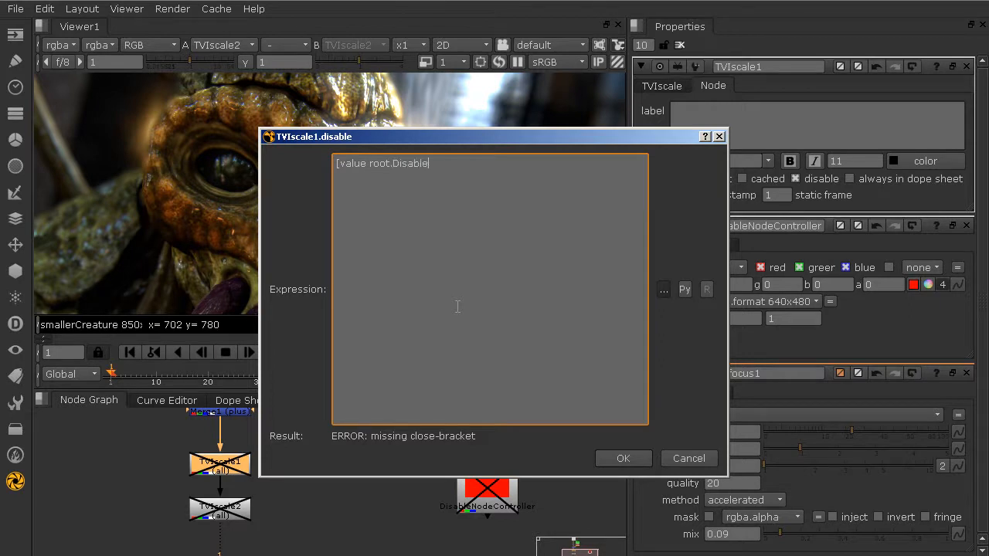
text(NodeController.disable])
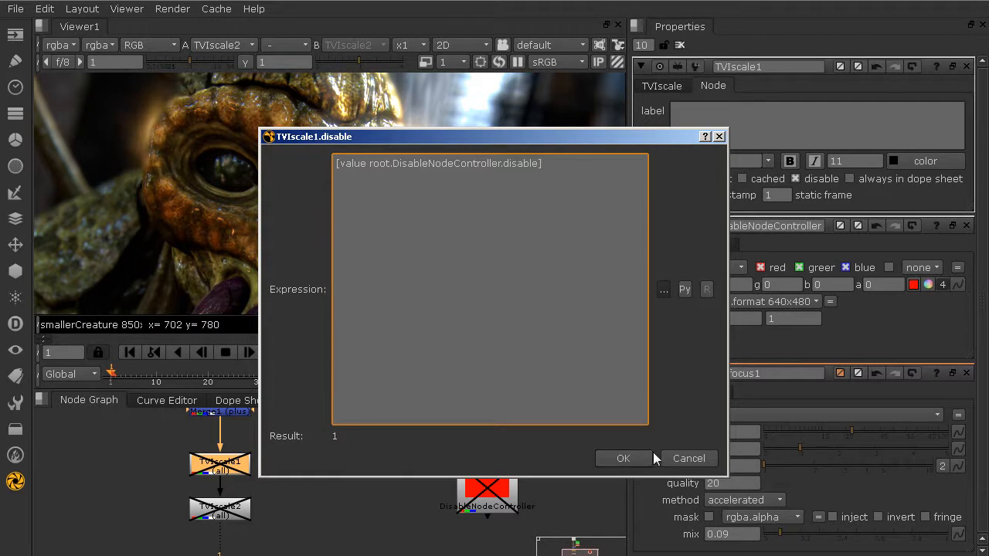
click(618, 461)
Bring the red DisableNodeController into view and move it up in the node graph
drag(494, 495, 511, 475)
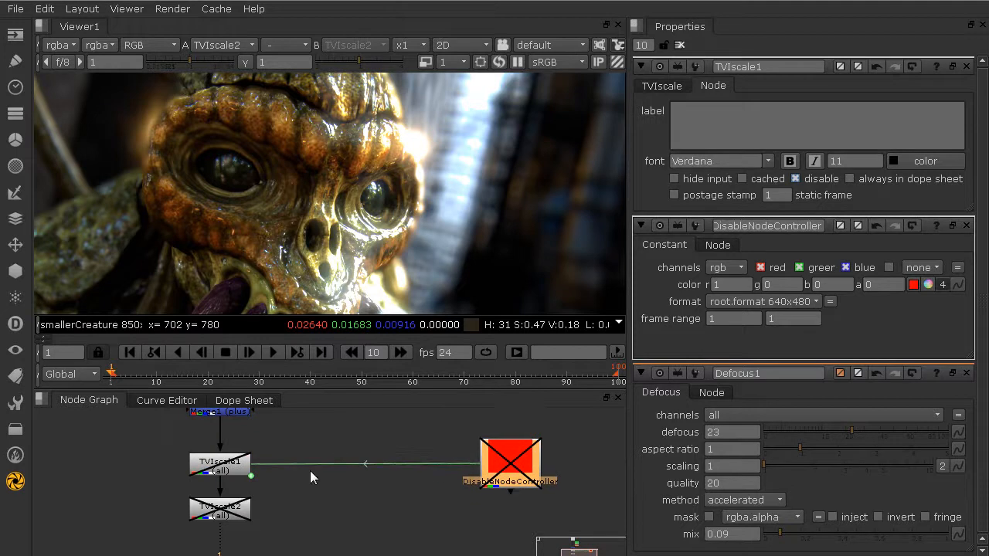
scroll(223, 469, up, 2)
scroll(223, 469, up, 2)
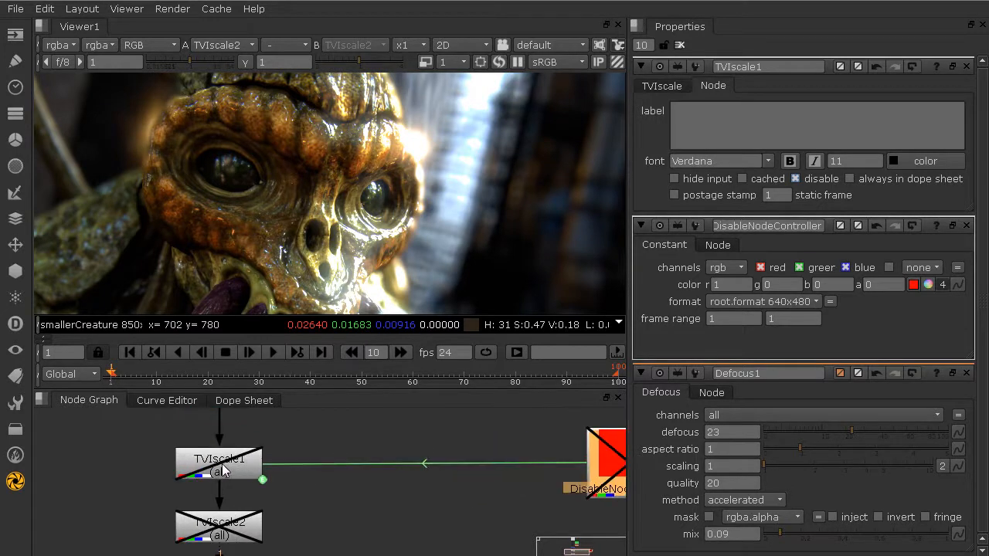
scroll(222, 466, up, 2)
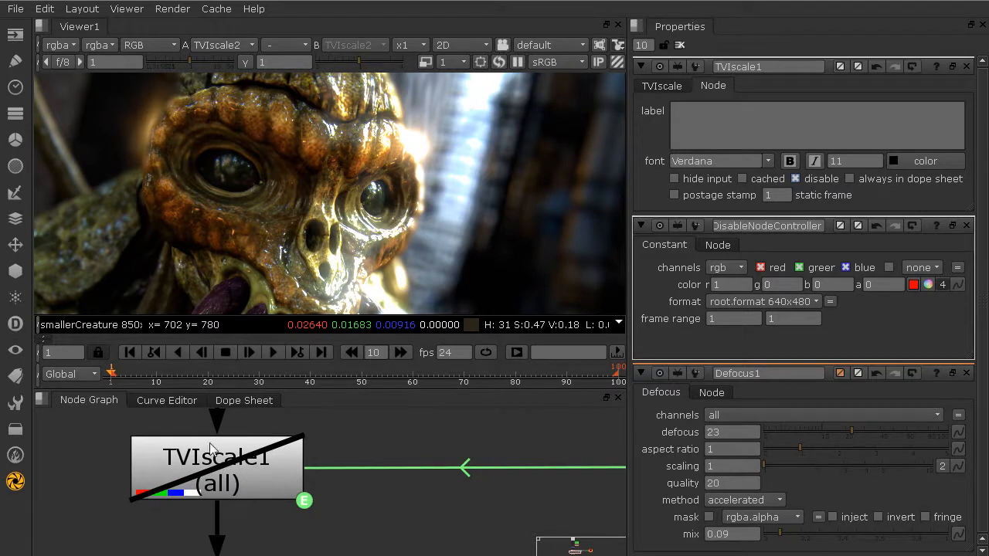
scroll(272, 457, down, 2)
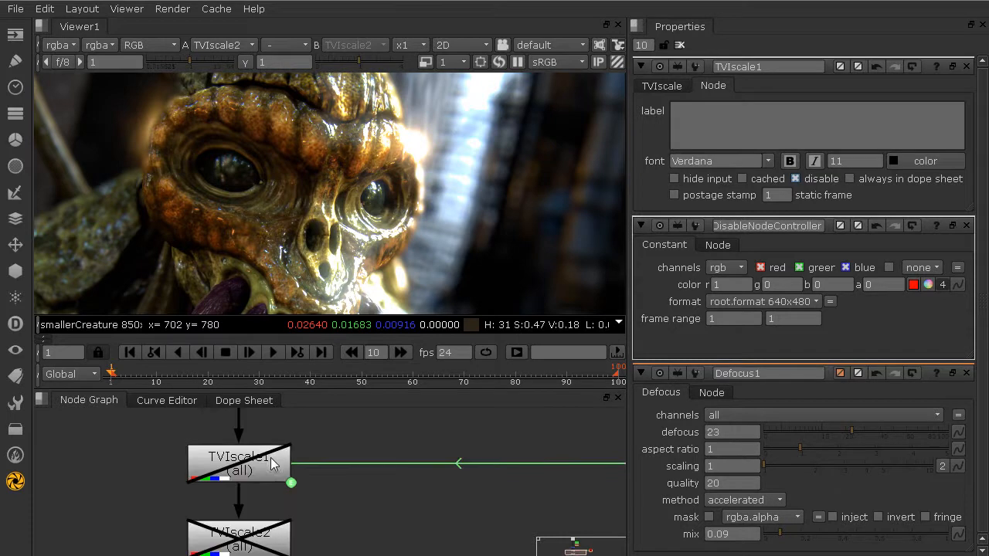
scroll(406, 448, down, 2)
middle_drag(550, 462, 412, 480)
scroll(412, 478, down, 1)
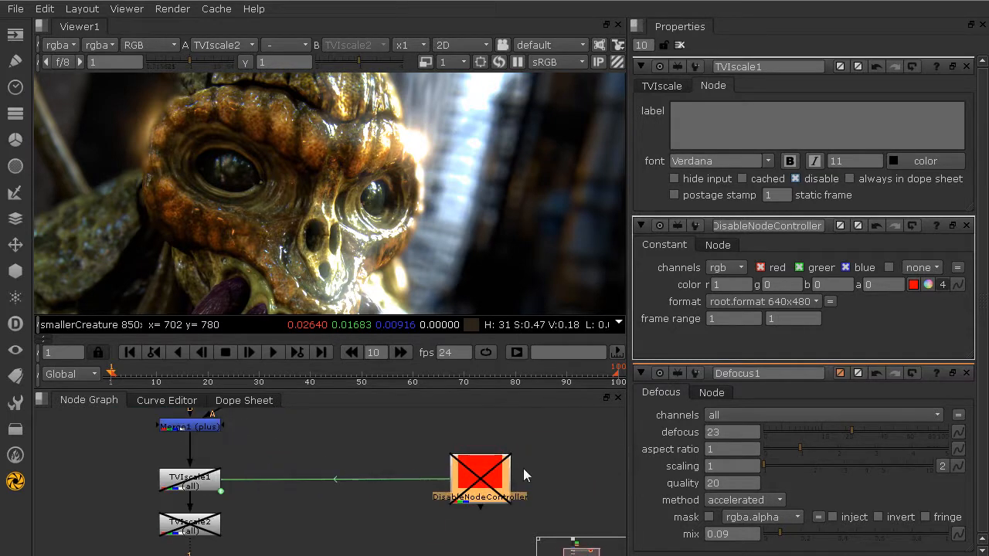
drag(478, 493, 479, 451)
Toggle DisableNodeController to confirm TVIscale1 follows, then place it right of TVIscale1
key(d)
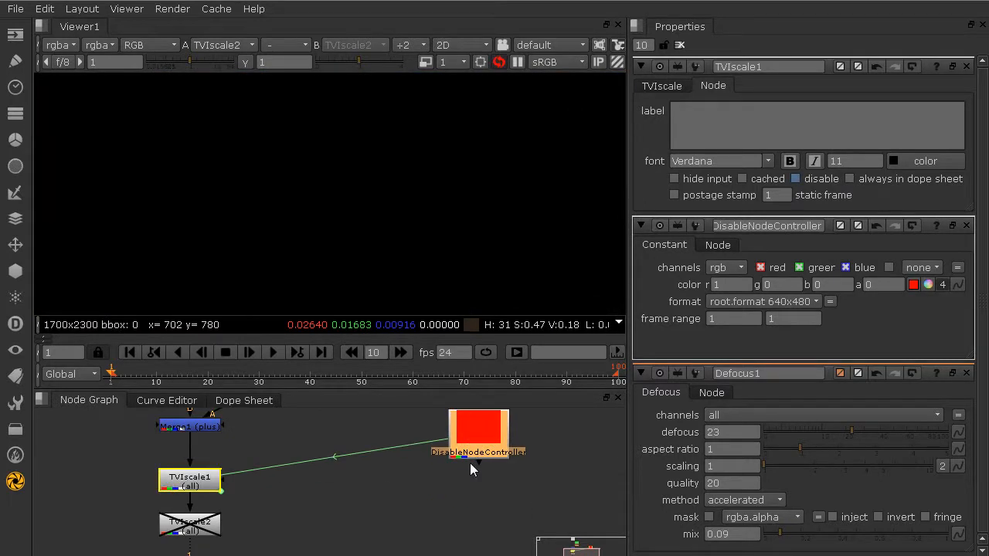
click(489, 433)
key(d)
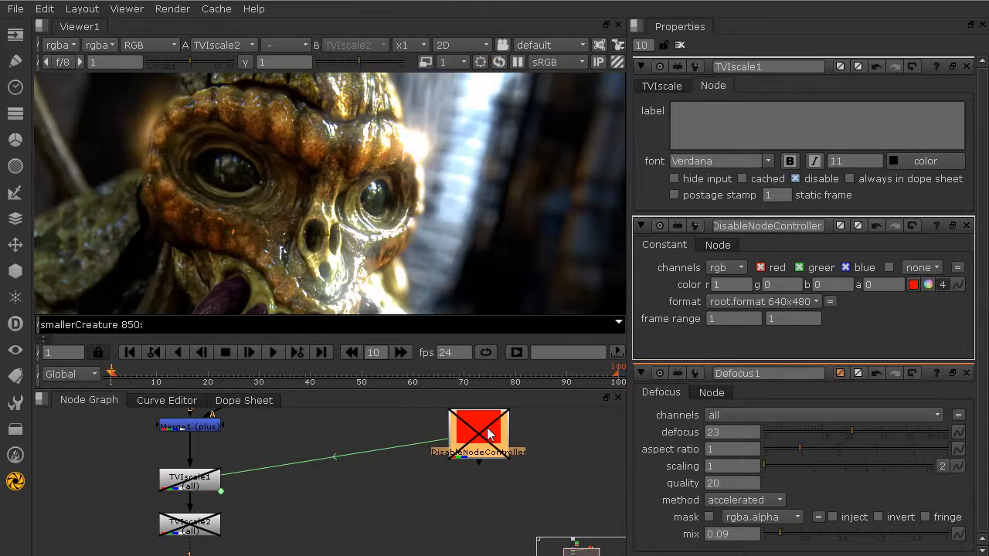
drag(488, 432, 468, 437)
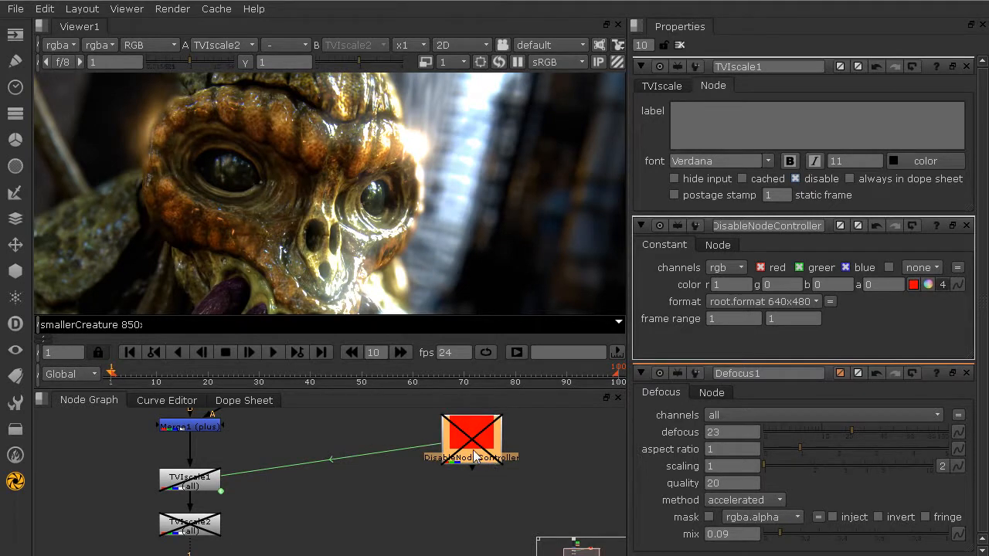
drag(474, 456, 546, 461)
Re-enable DisableNodeController and select TVIscale1 to check the link
middle_drag(203, 501, 241, 497)
key(d)
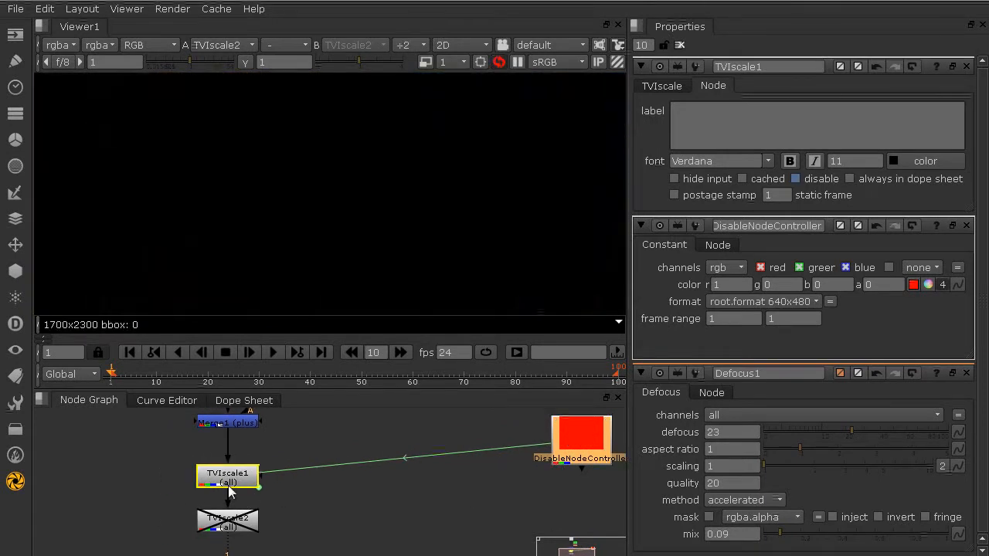
click(228, 485)
scroll(224, 485, up, 2)
scroll(215, 484, down, 3)
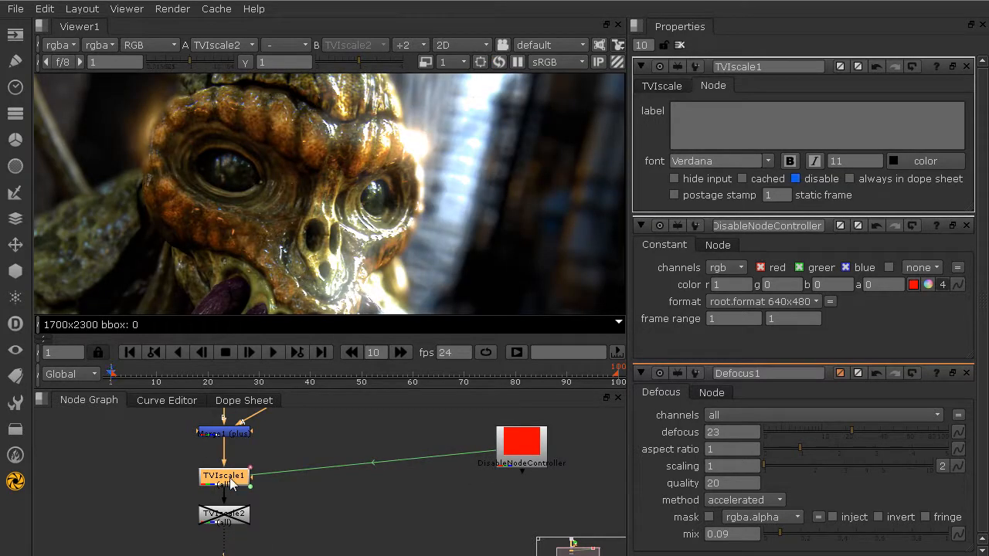
scroll(232, 484, up, 4)
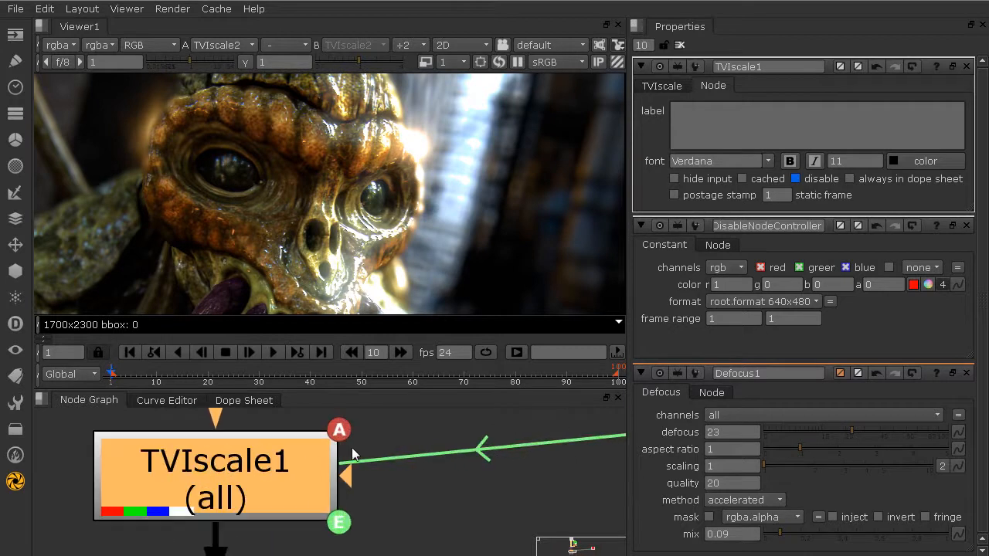
scroll(220, 485, down, 2)
scroll(217, 489, down, 5)
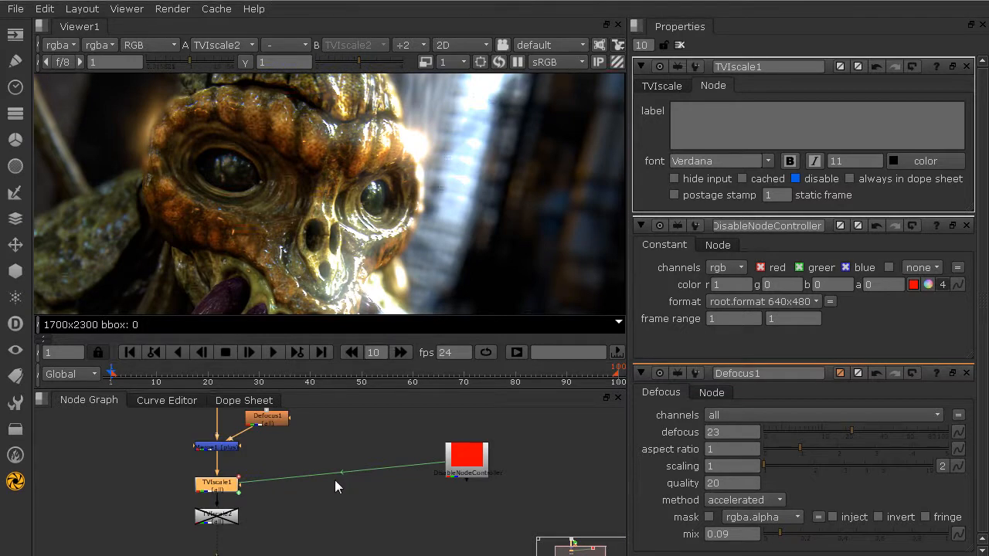
scroll(216, 488, up, 2)
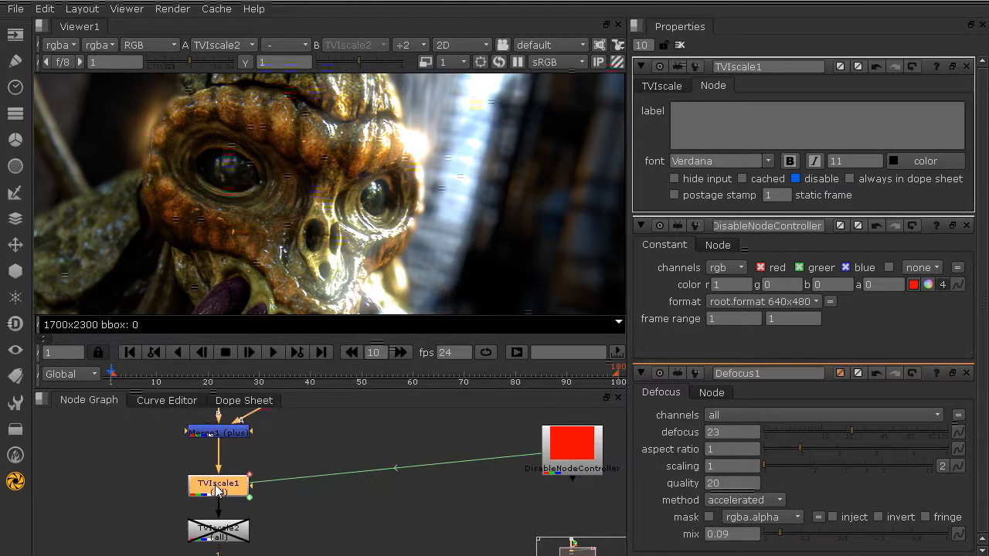
scroll(206, 496, up, 1)
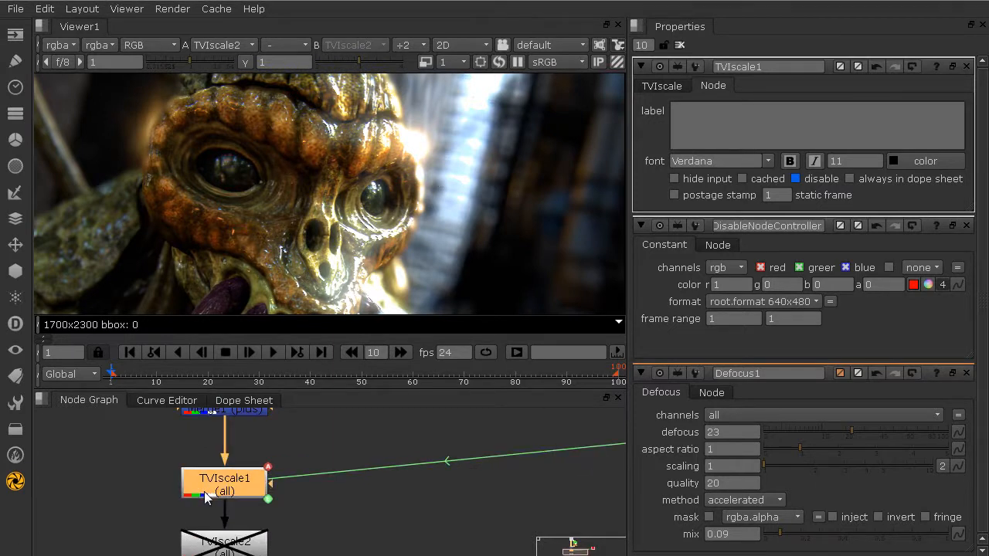
scroll(206, 490, down, 3)
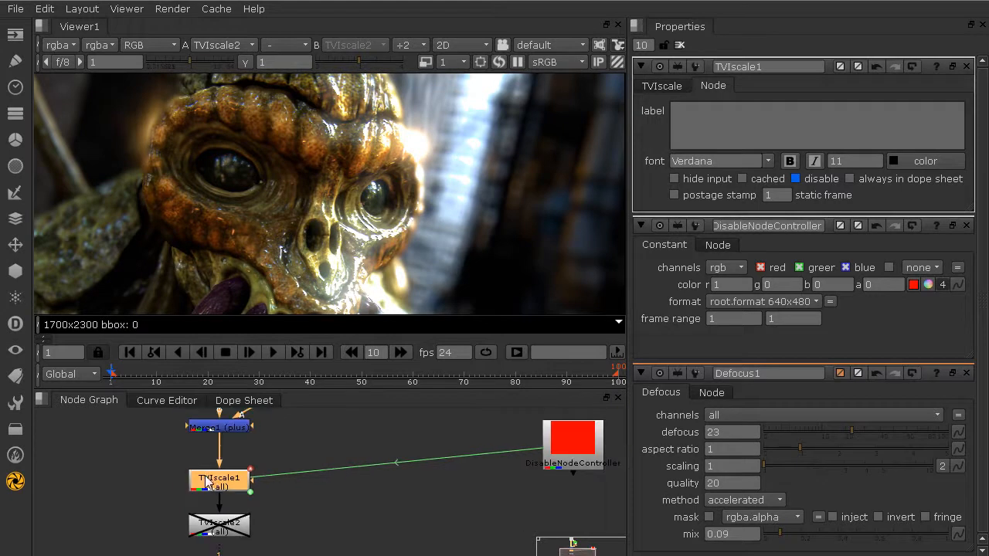
Reposition DisableNodeController further right, level with TVIscale1
drag(499, 463, 384, 475)
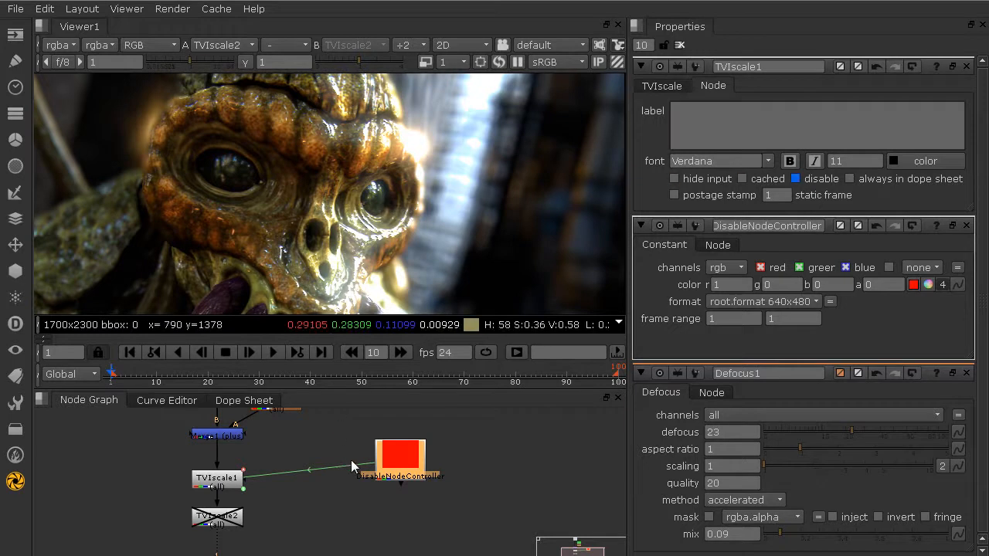
drag(388, 470, 445, 493)
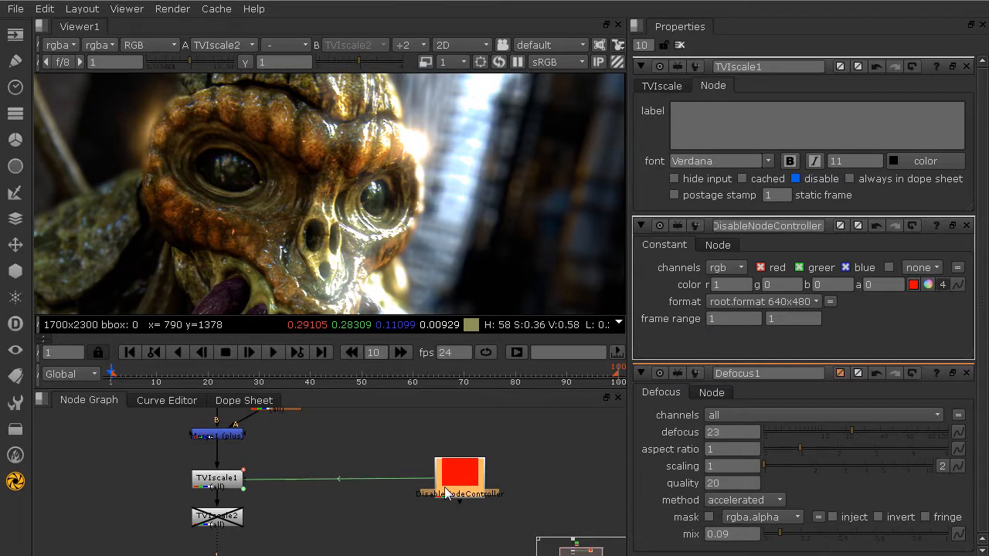
click(203, 483)
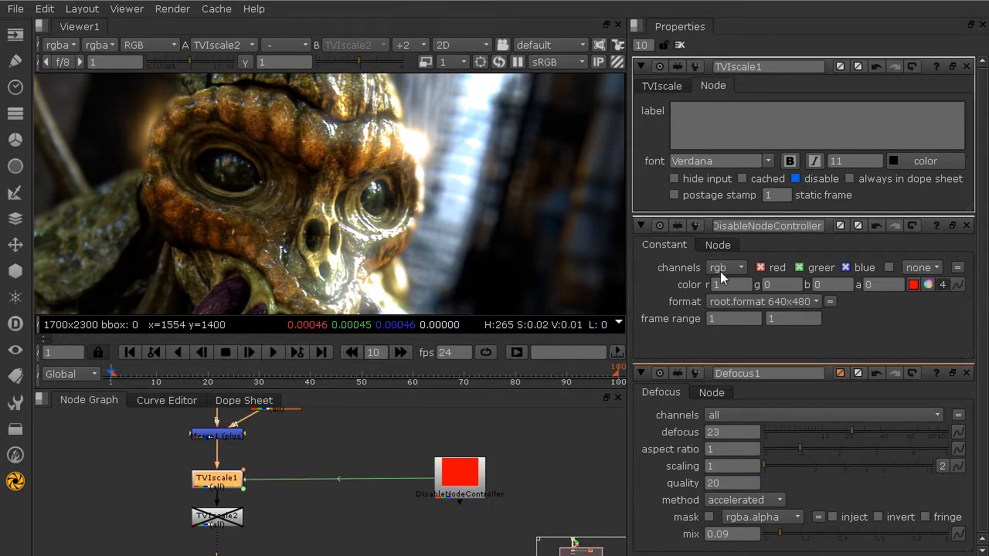
Open TVIscale1's disable expression in an enlarged multi-line editor
right_click(807, 188)
click(826, 282)
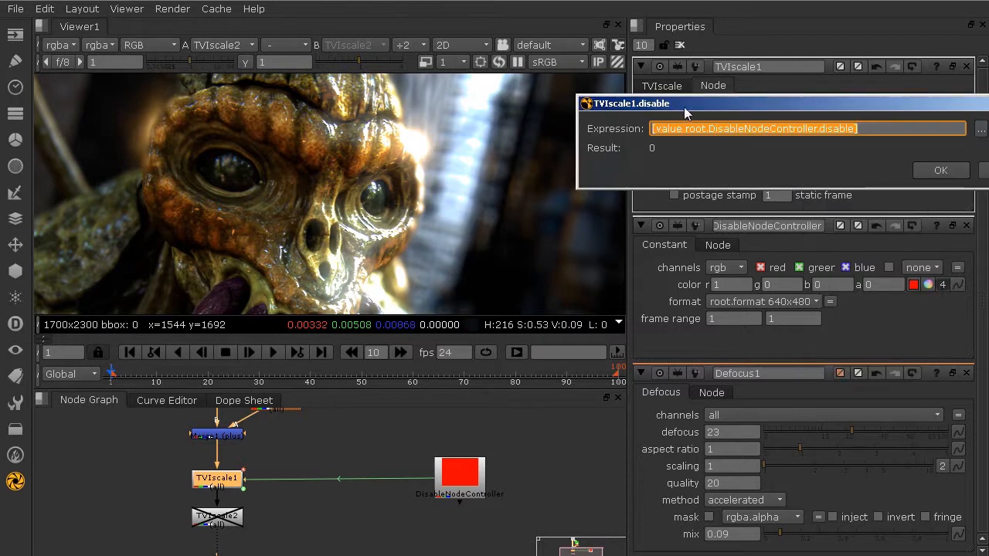
drag(684, 111, 310, 112)
click(584, 135)
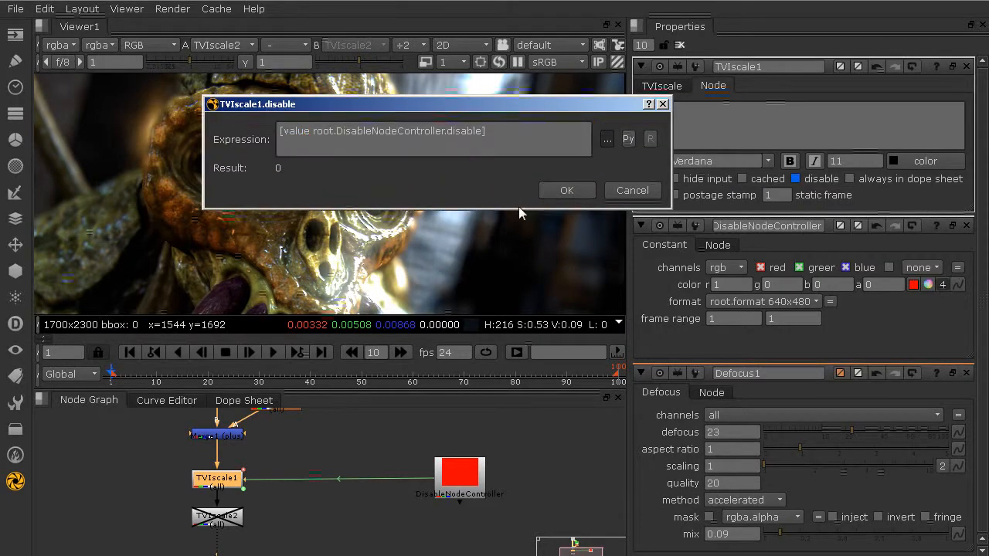
drag(518, 209, 519, 421)
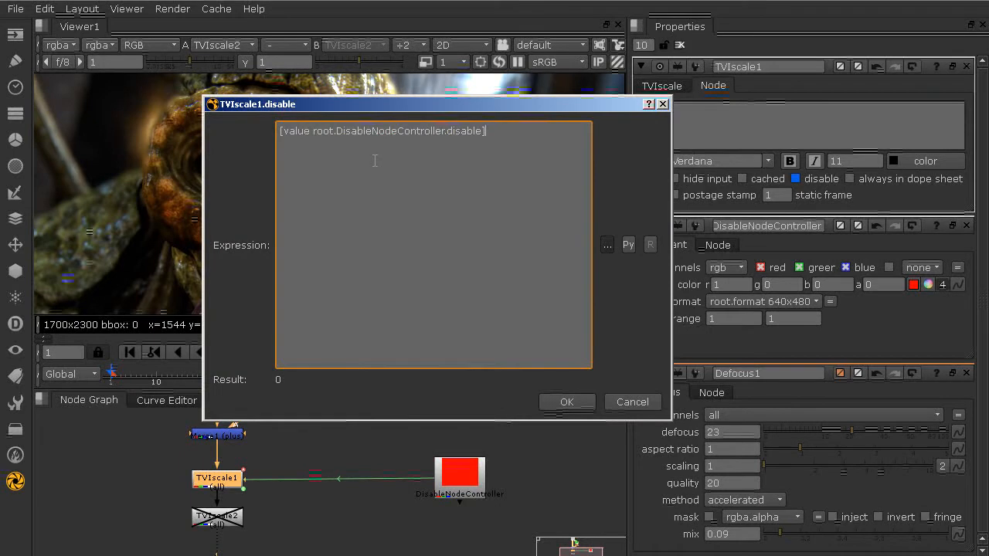
Wrap the existing expression line in outer '[' and ']' brackets
click(281, 132)
key(Return)
key(Return)
key(Return)
click(295, 134)
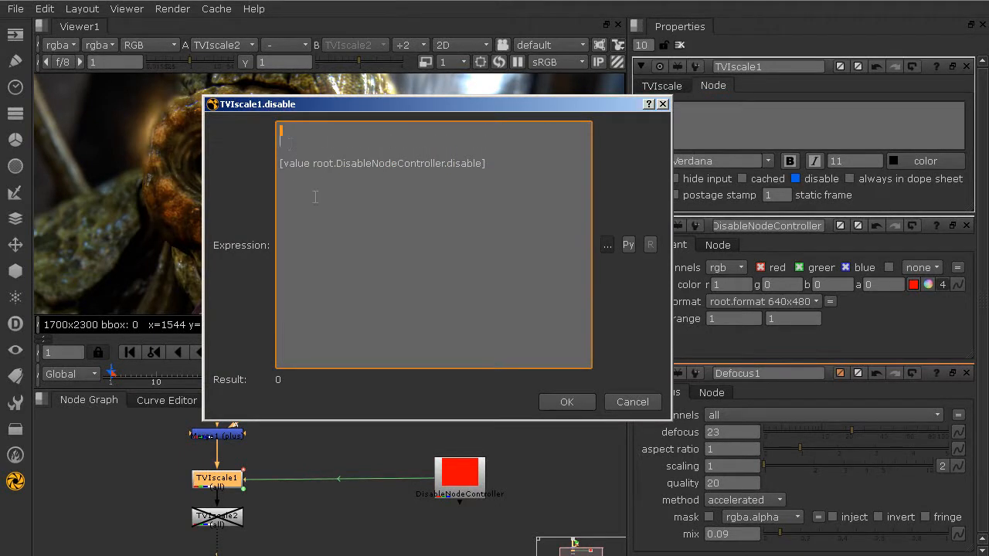
text([)
key(Delete)
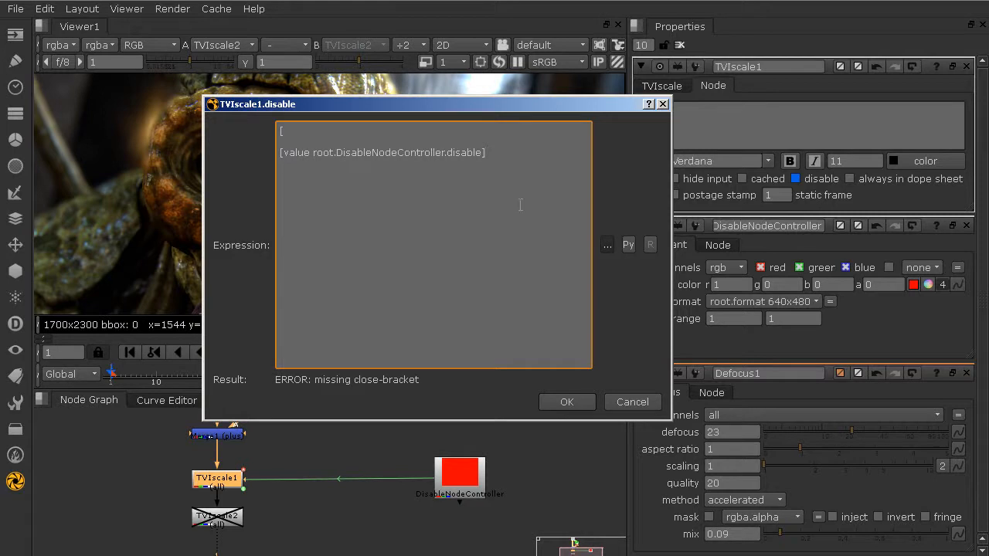
click(519, 206)
text(])
key(Return)
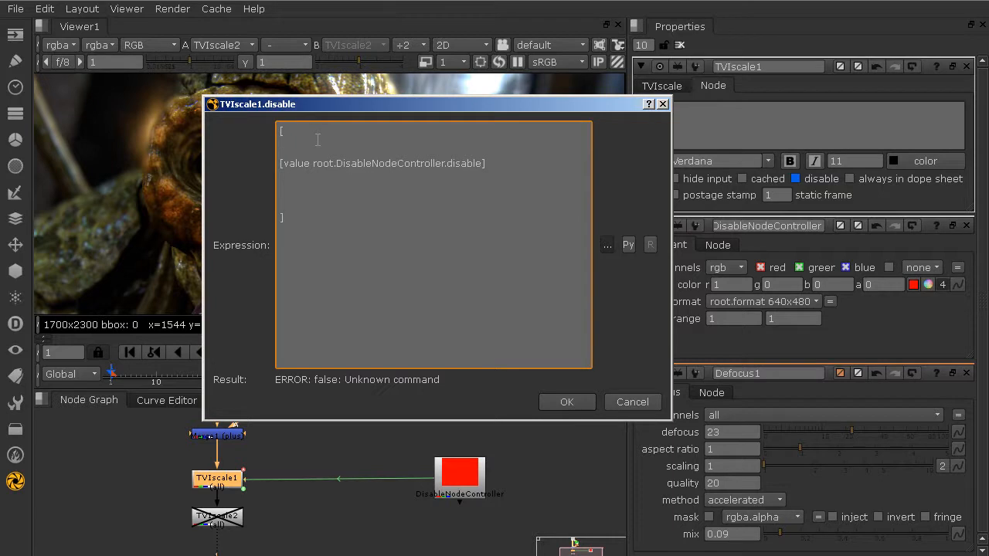
Type 'if {' and copy the [value root.DisableNodeController.disable] line
text(if ()
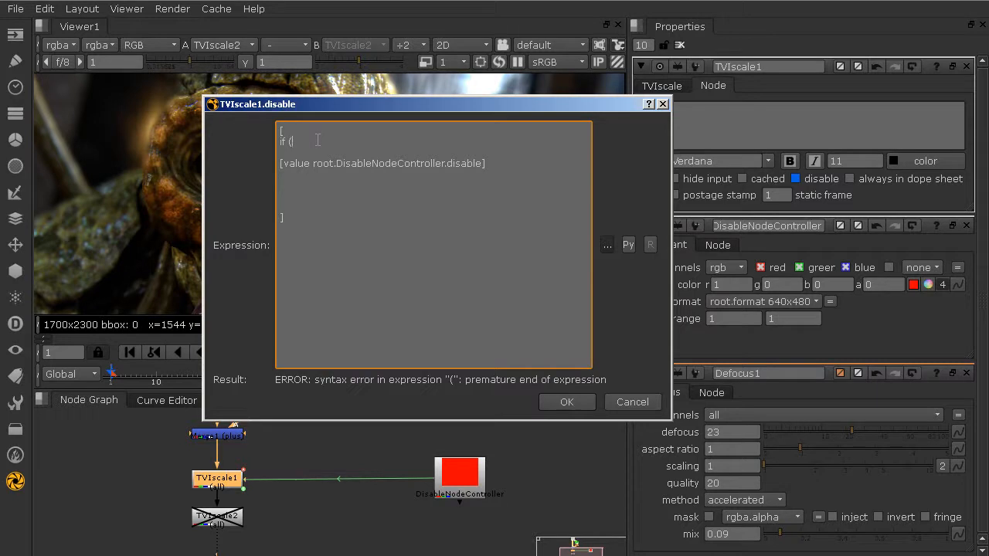
key(BackSpace)
key(BackSpace)
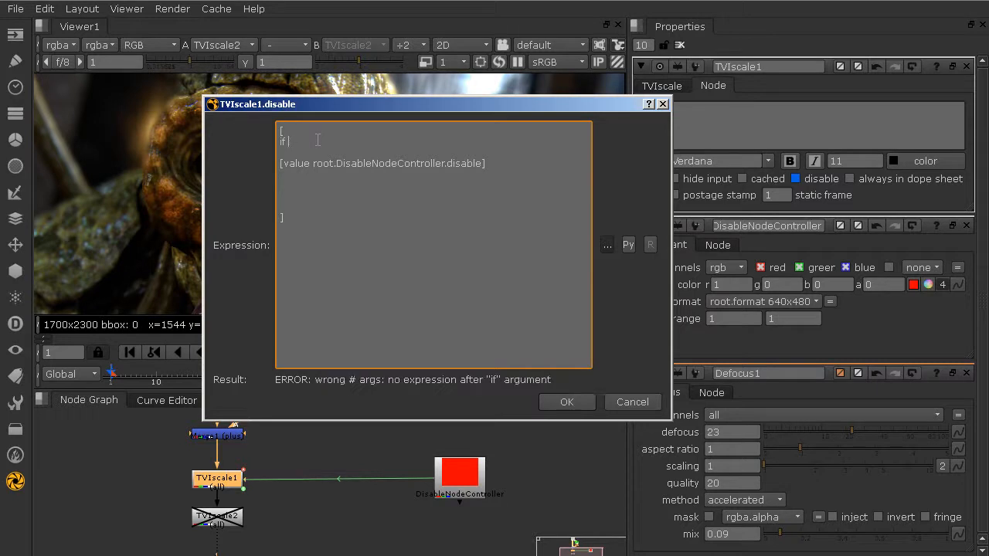
text({)
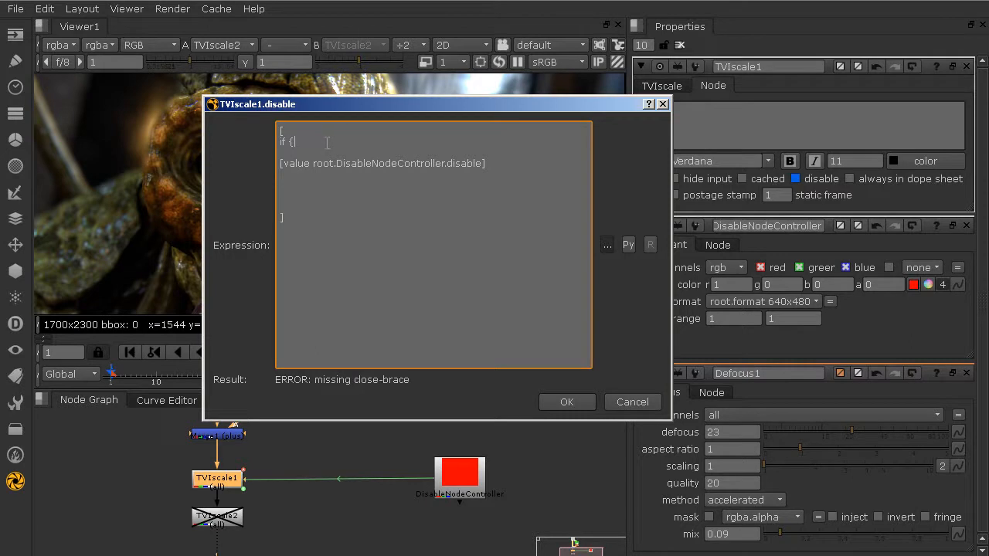
drag(507, 162, 249, 168)
drag(469, 160, 274, 167)
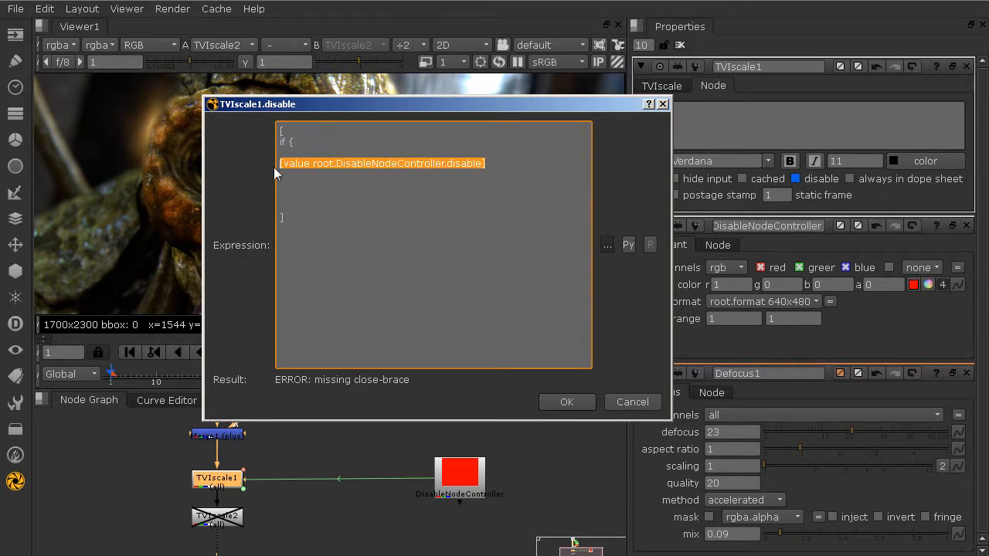
key(ctrl+c)
click(331, 146)
Paste the controller reference as the if condition with a 'return 1' branch
key(ctrl+v)
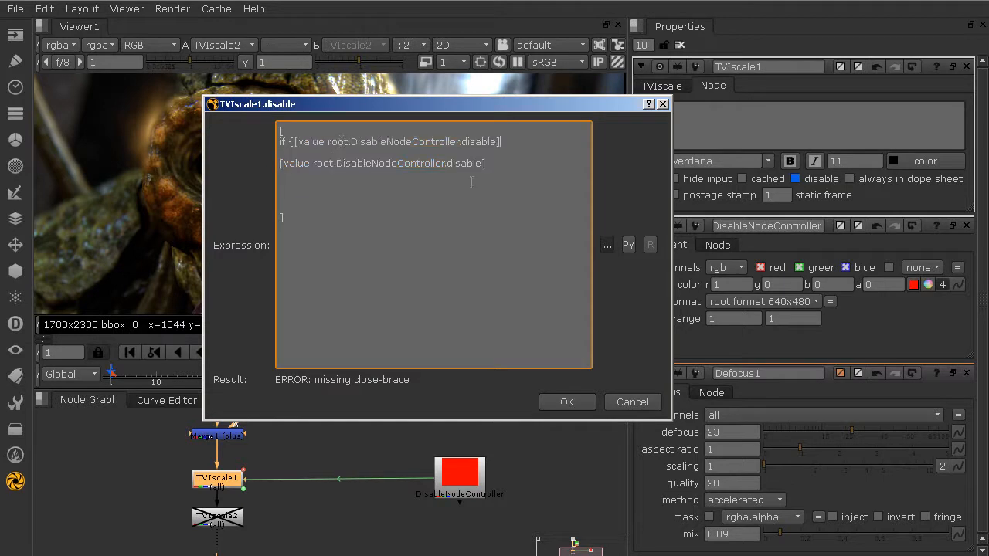
text(})
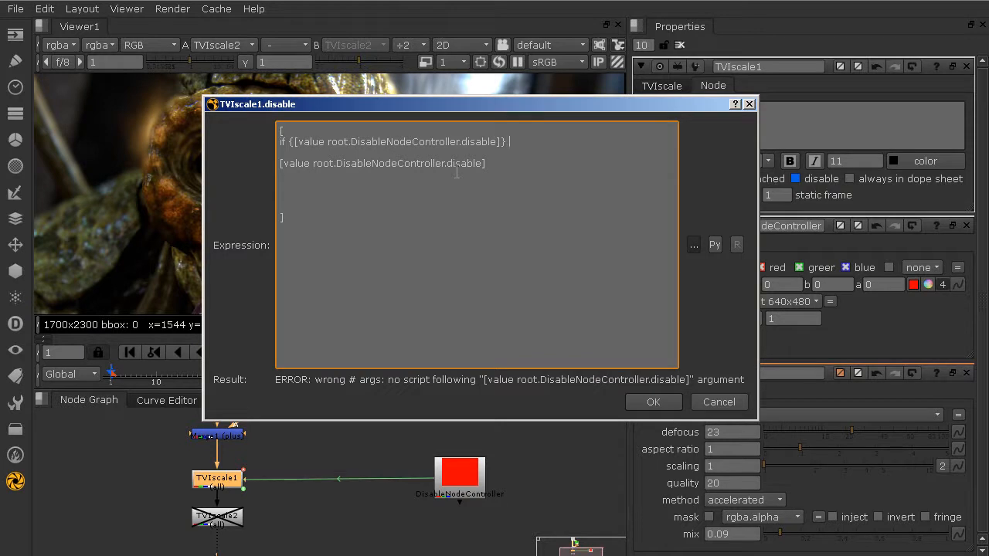
text({)
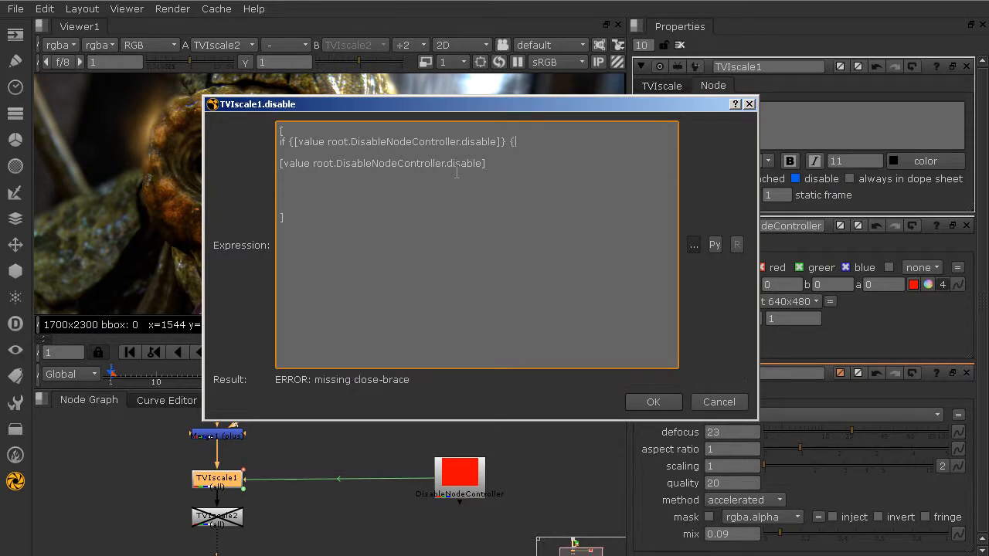
key(Return)
text(return 1)
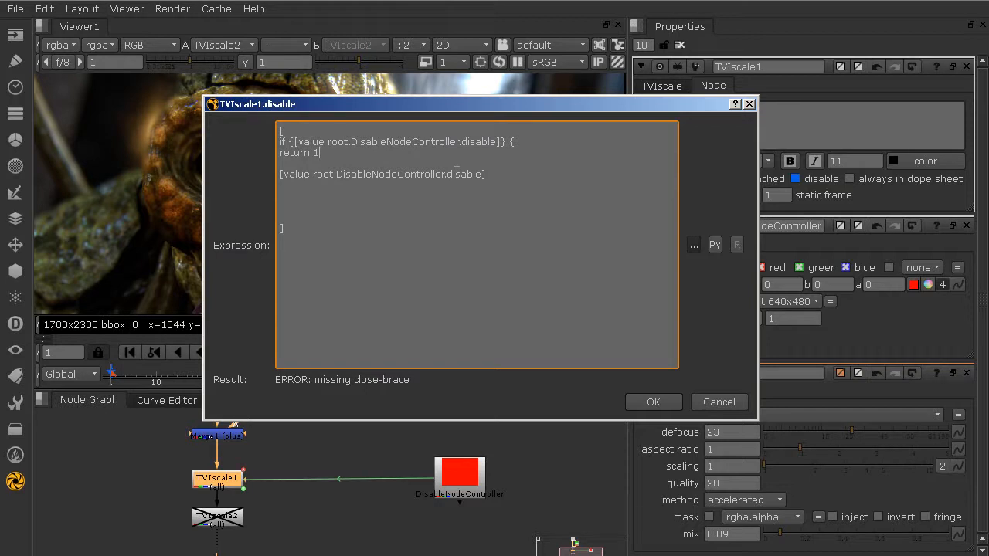
key(Return)
text(})
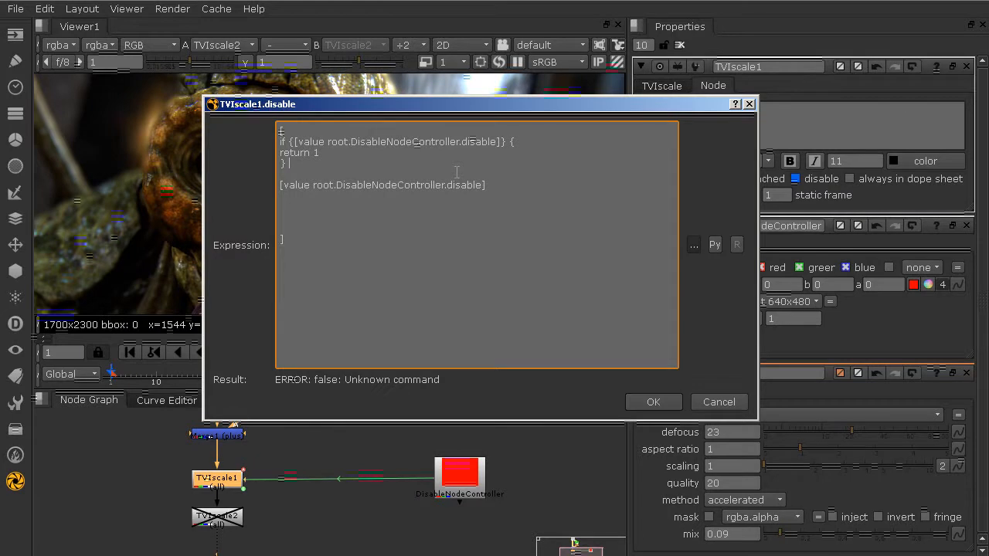
Add an 'else' branch that returns value
text(else)
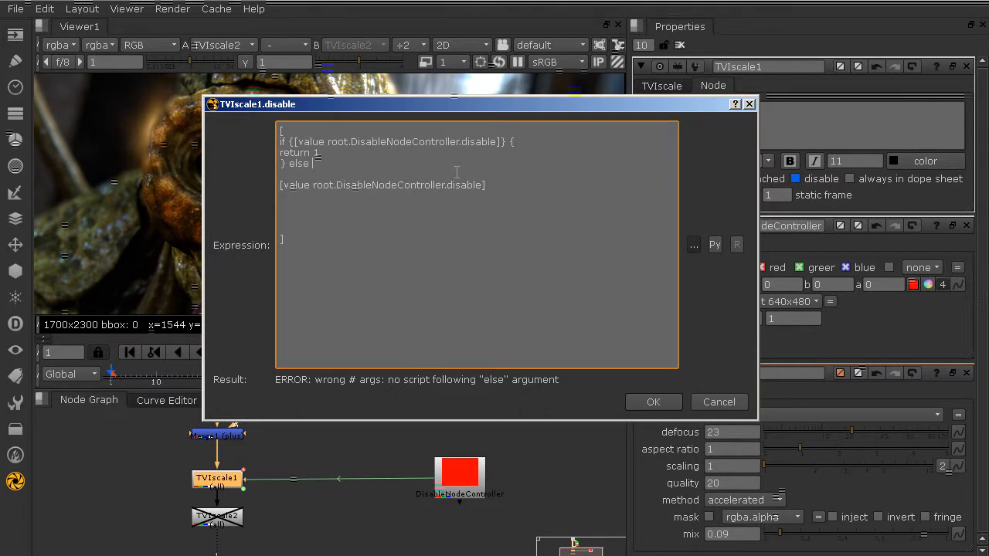
text({)
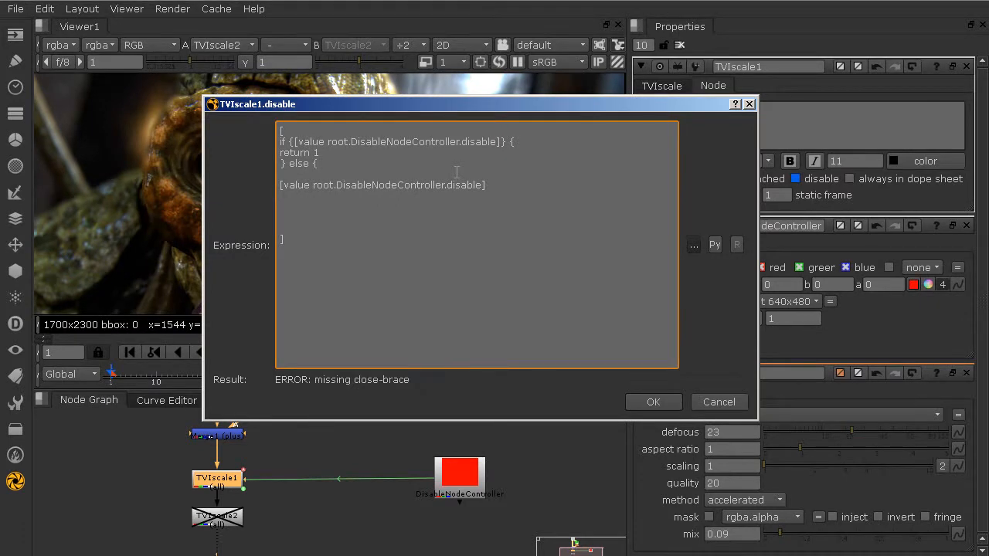
key(Return)
text(re)
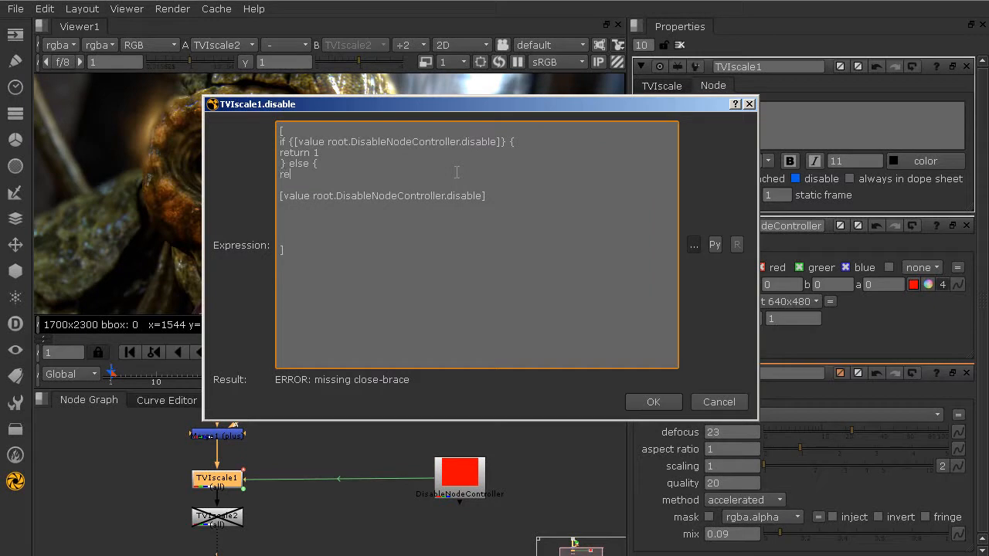
text(turn value)
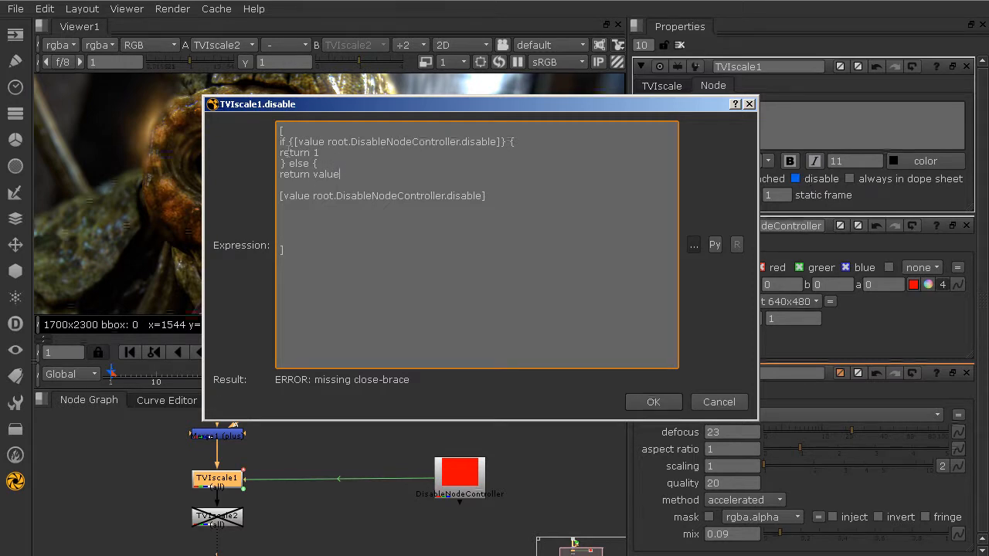
Close the else block with '}' and delete the leftover [value …] line
drag(308, 142, 495, 142)
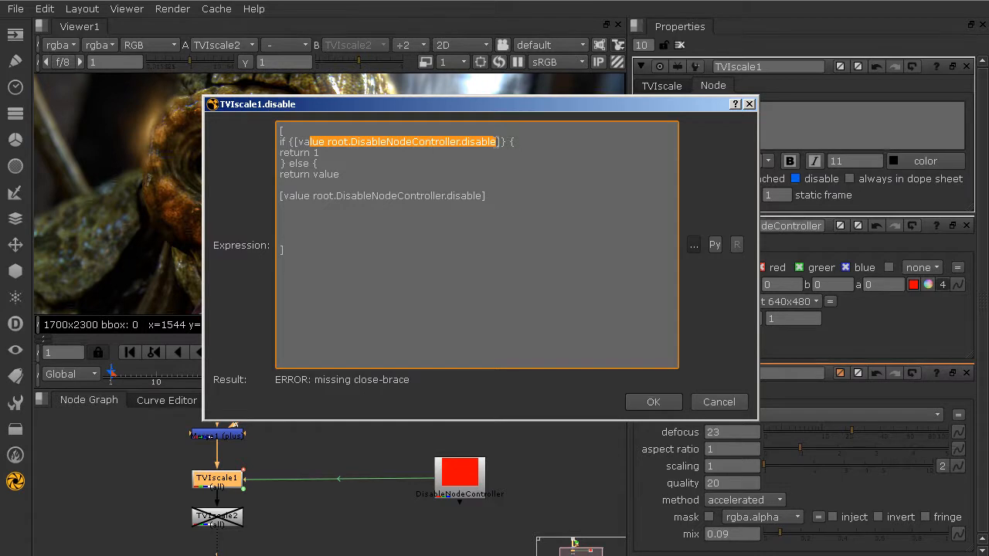
drag(311, 152, 319, 153)
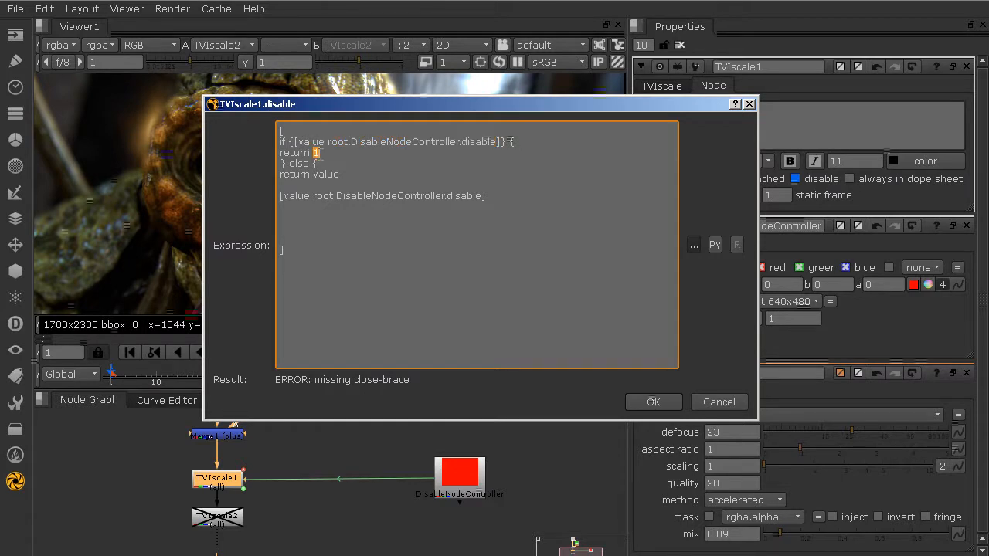
drag(491, 142, 465, 142)
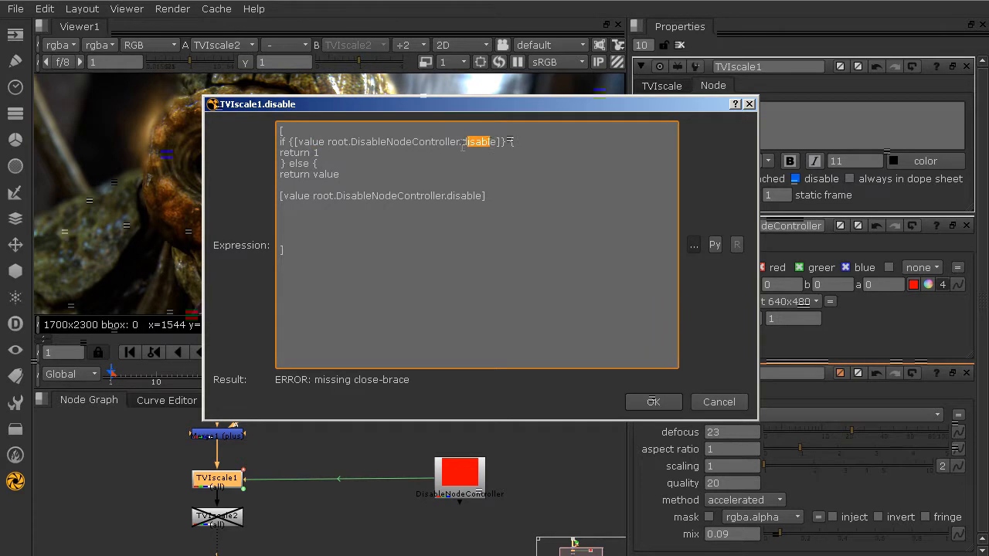
click(340, 174)
shift+click(280, 175)
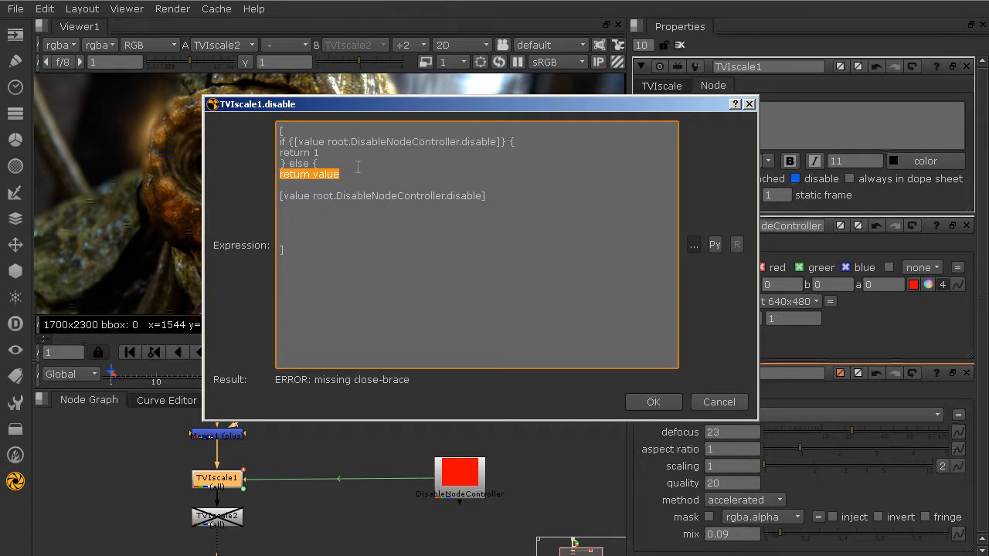
click(405, 186)
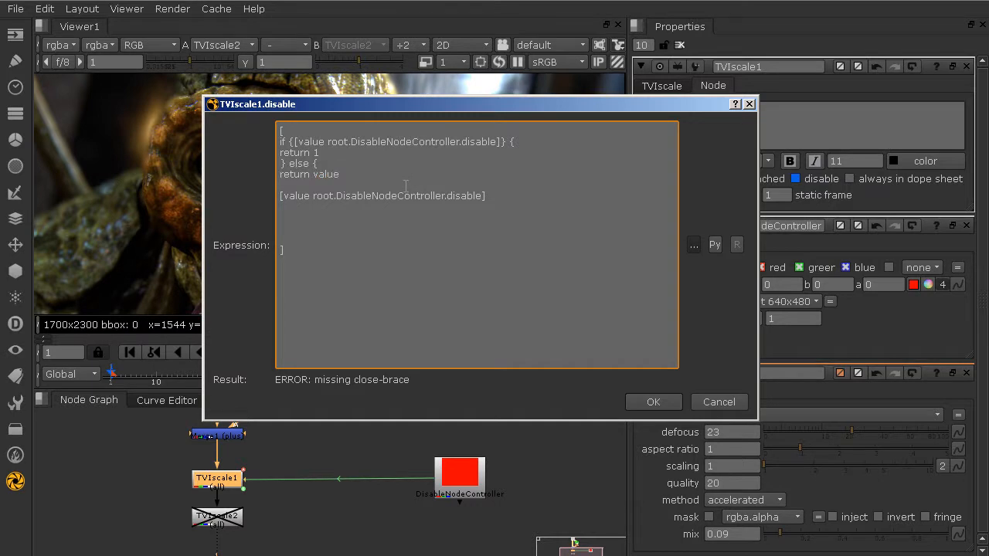
text(})
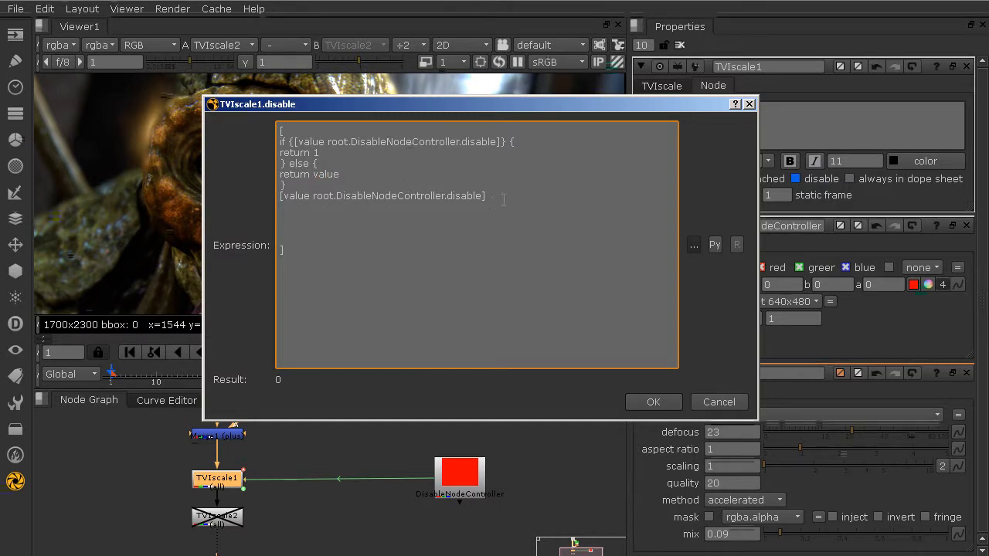
shift+click(500, 197)
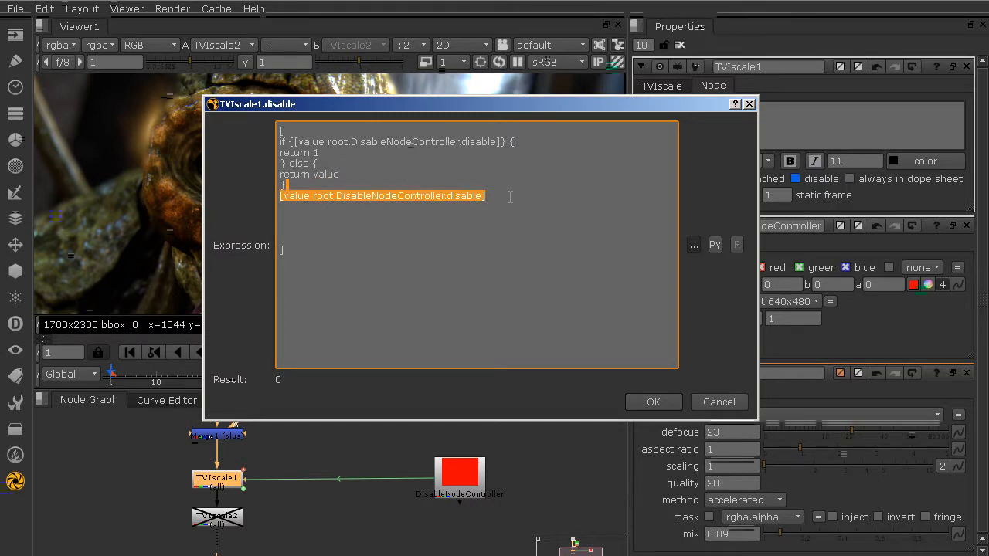
key(BackSpace)
key(Delete)
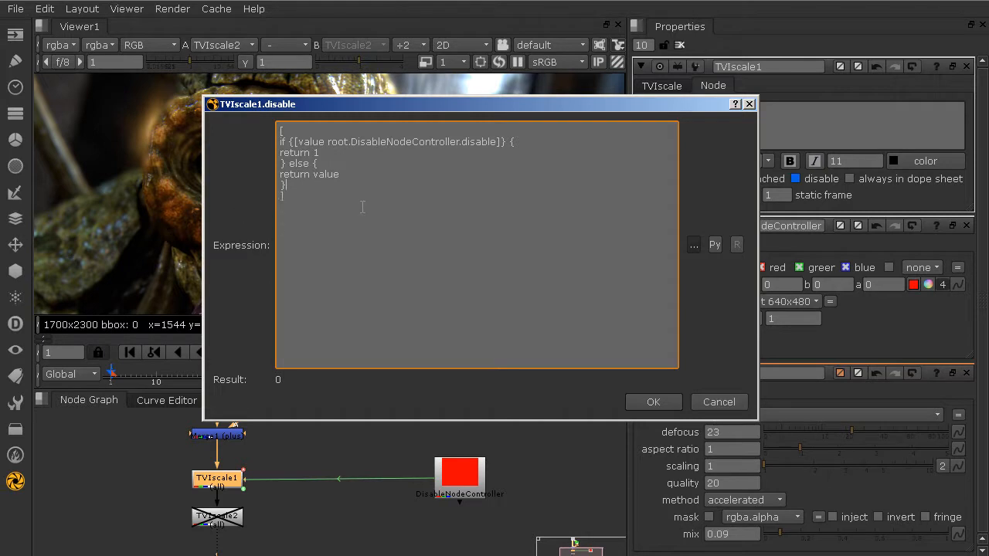
drag(296, 142, 502, 142)
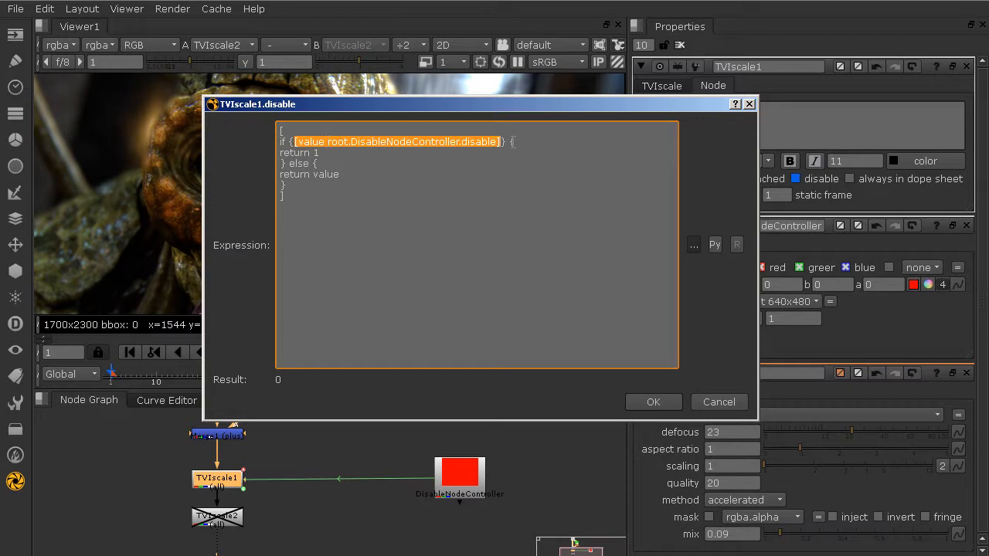
click(502, 142)
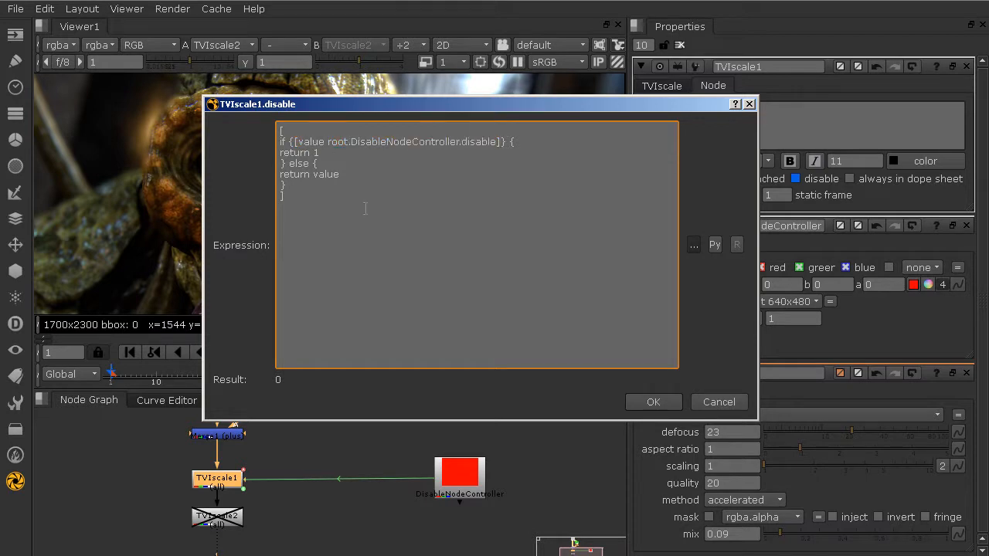
Apply the expression, clear TVIscale1's manual disable, then disable DisableNodeController to check that TVIscale1 follows
click(657, 398)
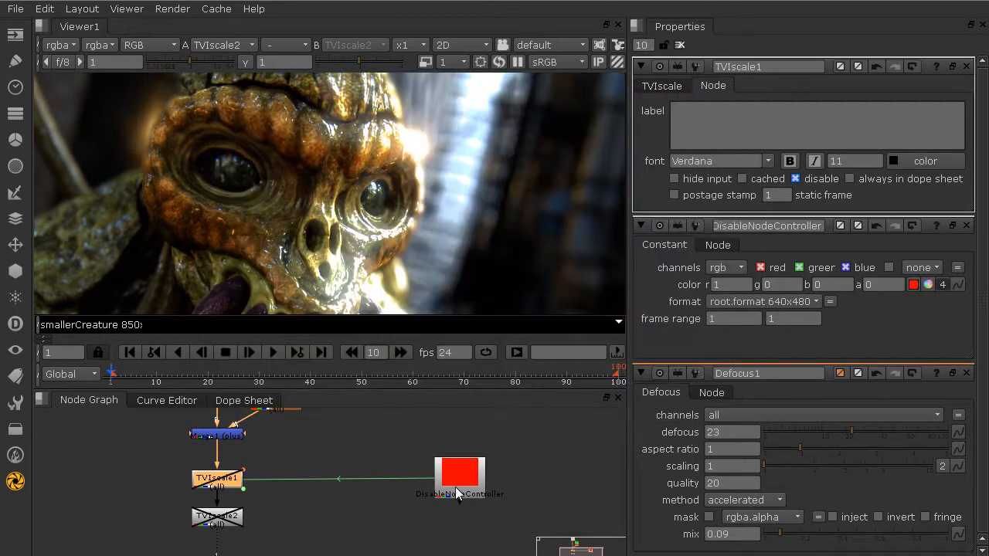
click(801, 175)
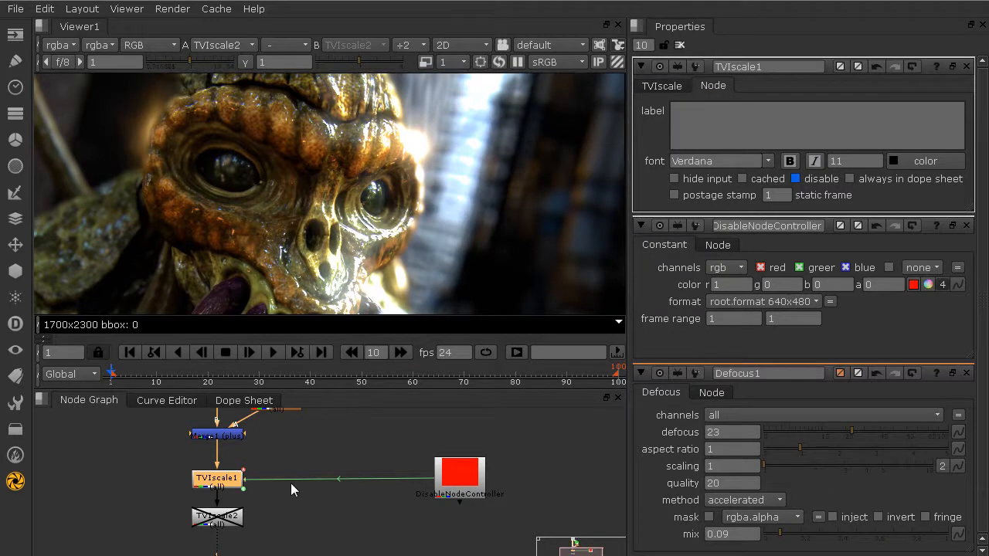
scroll(268, 479, down, 3)
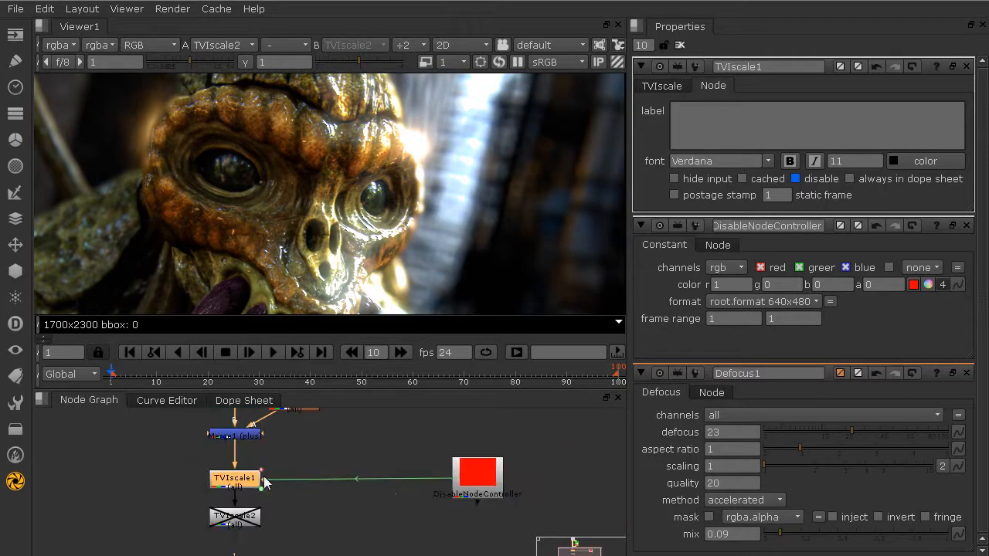
drag(464, 477, 471, 429)
key(d)
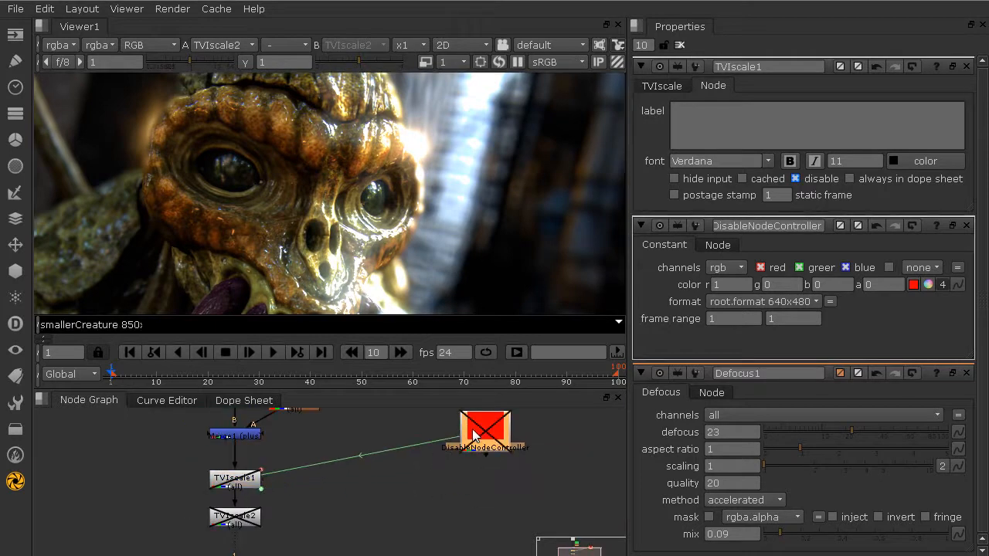
click(230, 484)
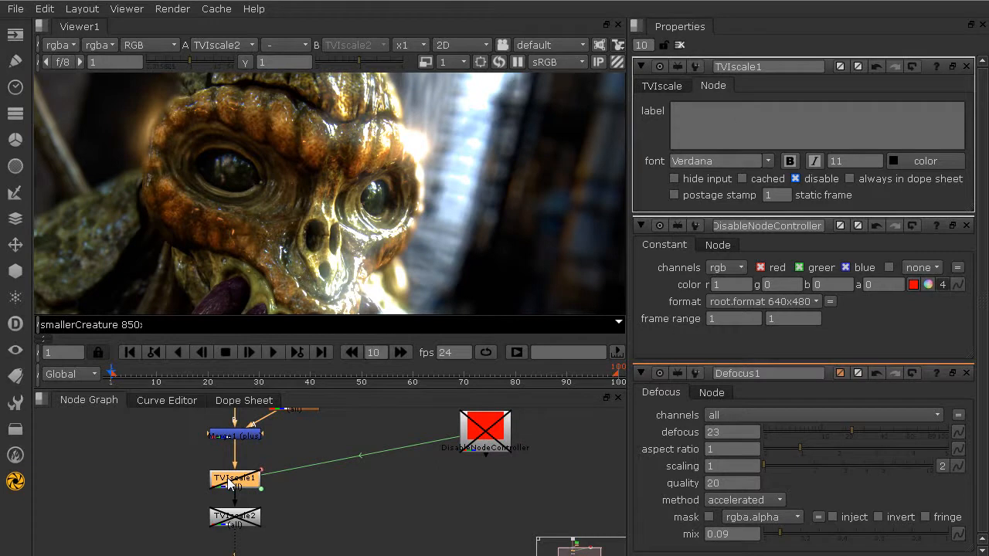
Re-enable DisableNodeController, nudge it into place and confirm TVIscale1 is active again
drag(493, 448, 494, 468)
key(d)
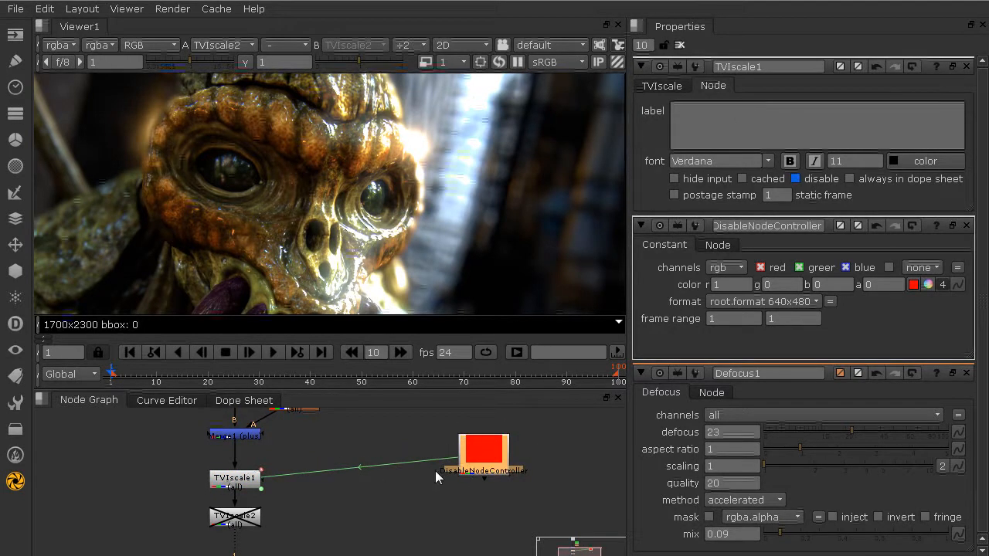
click(226, 485)
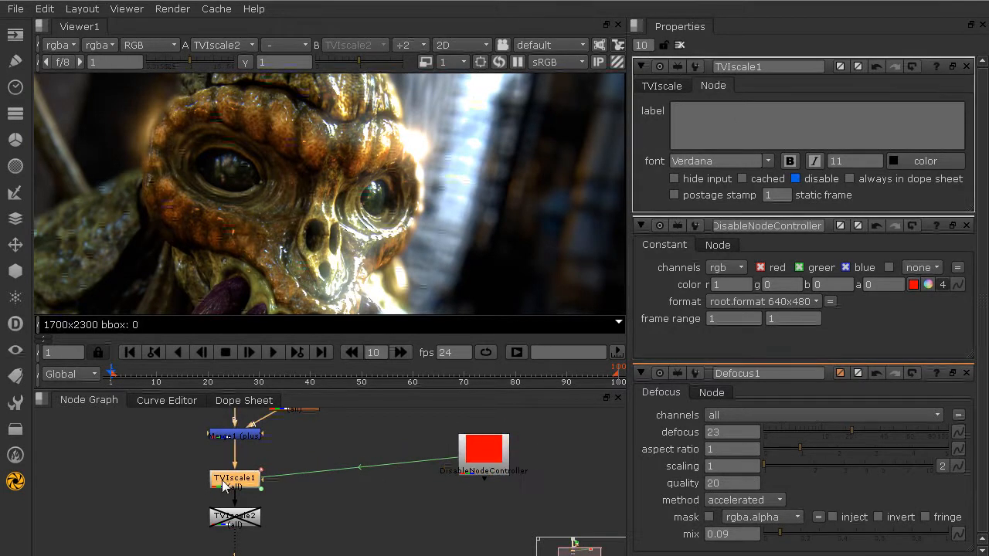
click(501, 461)
drag(501, 461, 499, 454)
click(248, 482)
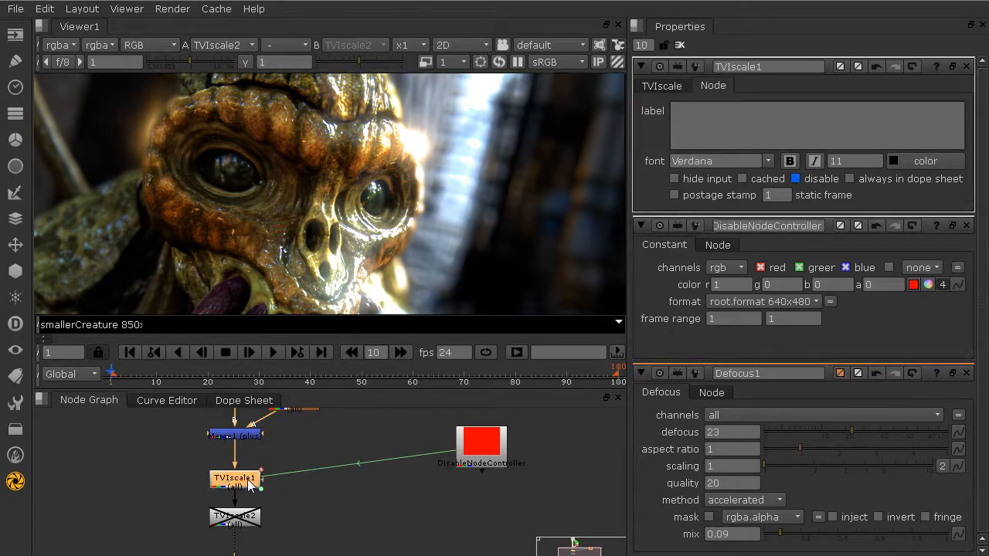
Make sure TVIscale1 is enabled and copy its disable knob's values
key(d)
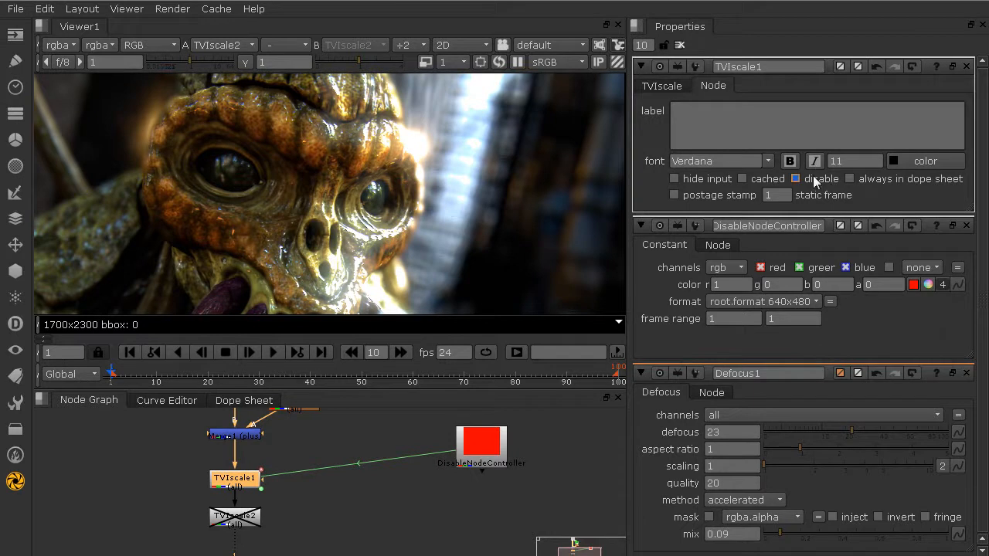
right_click(815, 180)
mouse_move(838, 315)
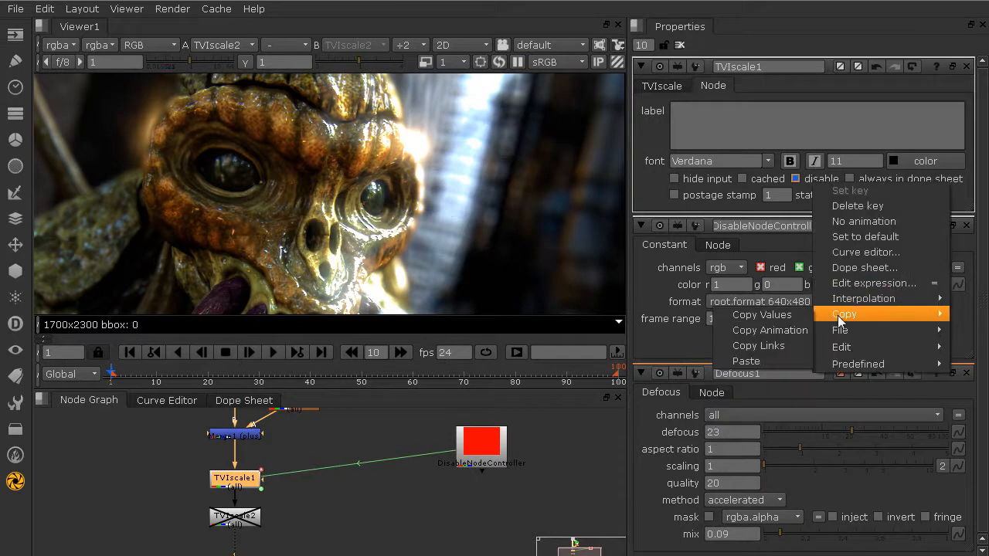
click(784, 318)
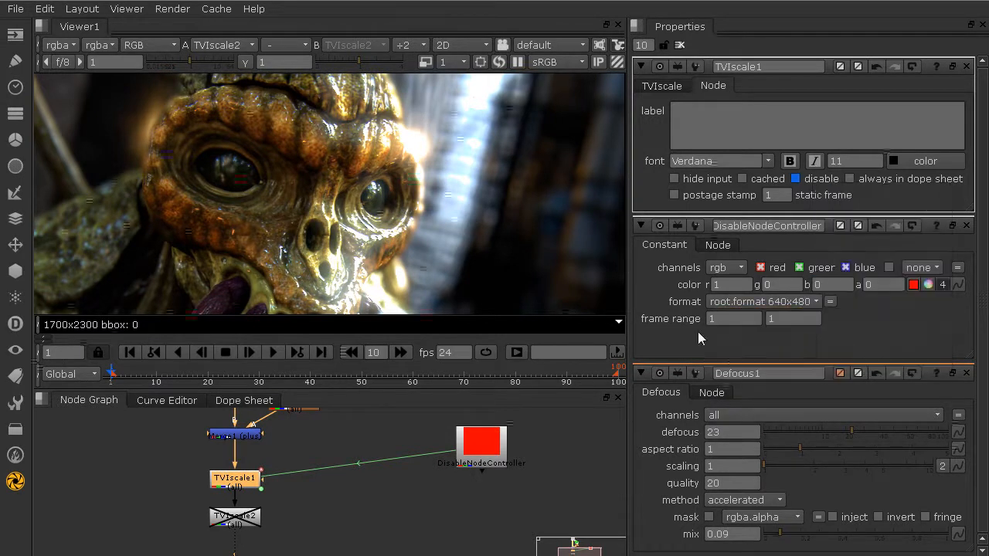
Reopen and confirm TVIscale1's disable expression, then bring up TVIscale2's settings
right_click(808, 177)
click(840, 278)
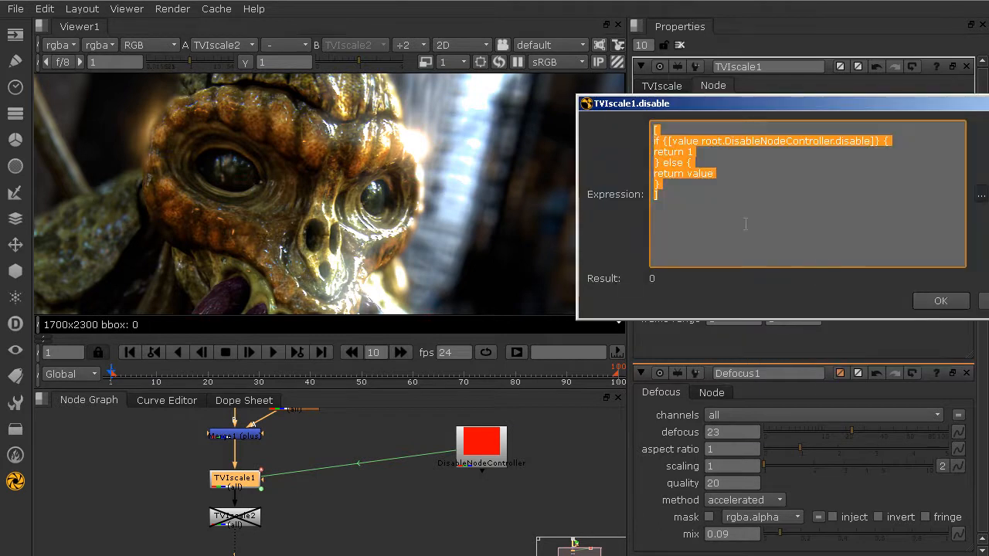
click(940, 301)
double_click(241, 522)
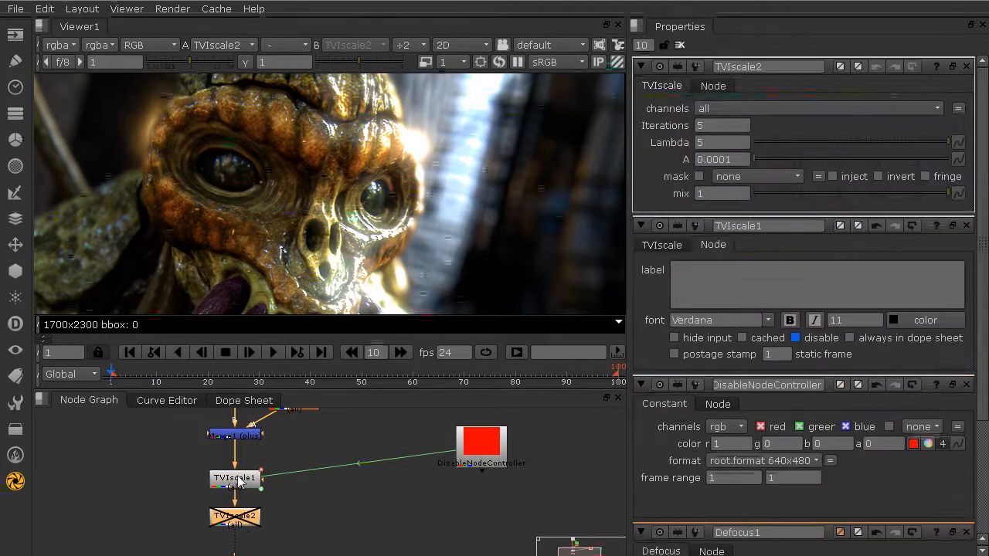
Paste the controller-linked expression into TVIscale2's disable knob on its Node tab
click(713, 86)
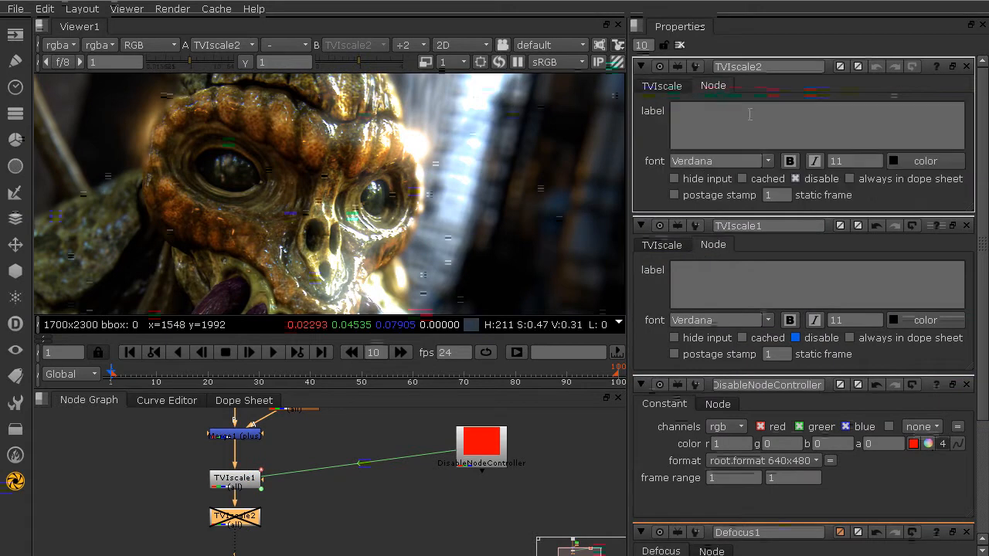
right_click(809, 180)
click(846, 287)
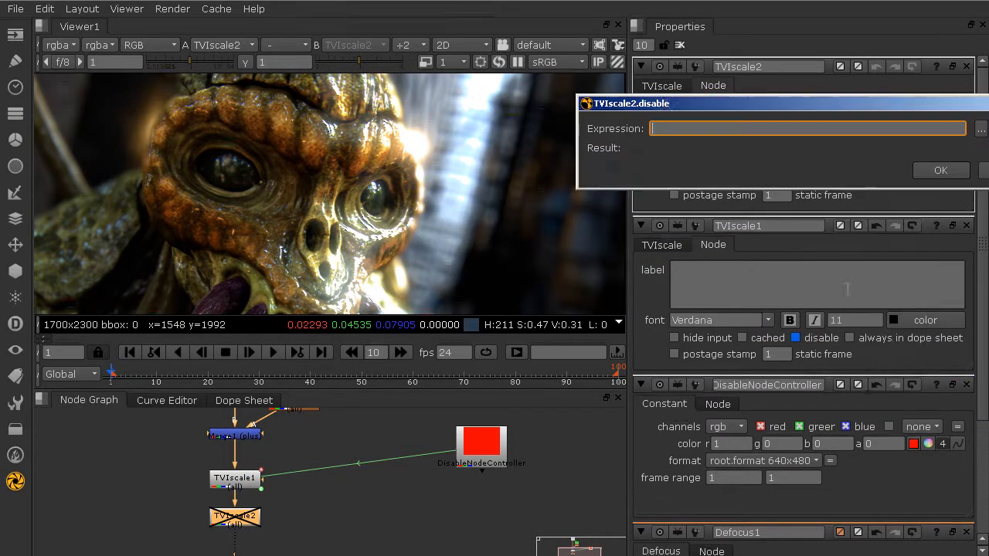
drag(719, 111, 438, 115)
key(ctrl+v)
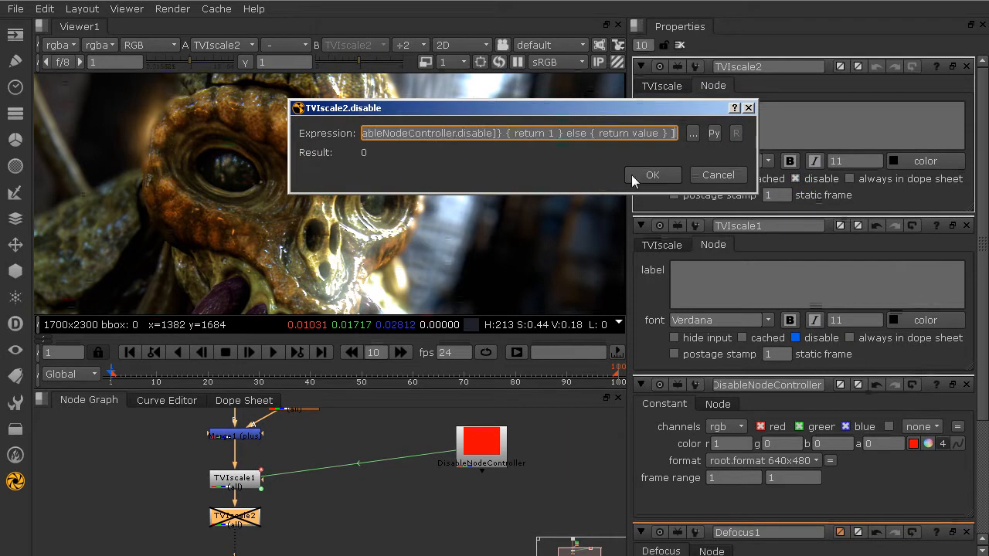
click(650, 175)
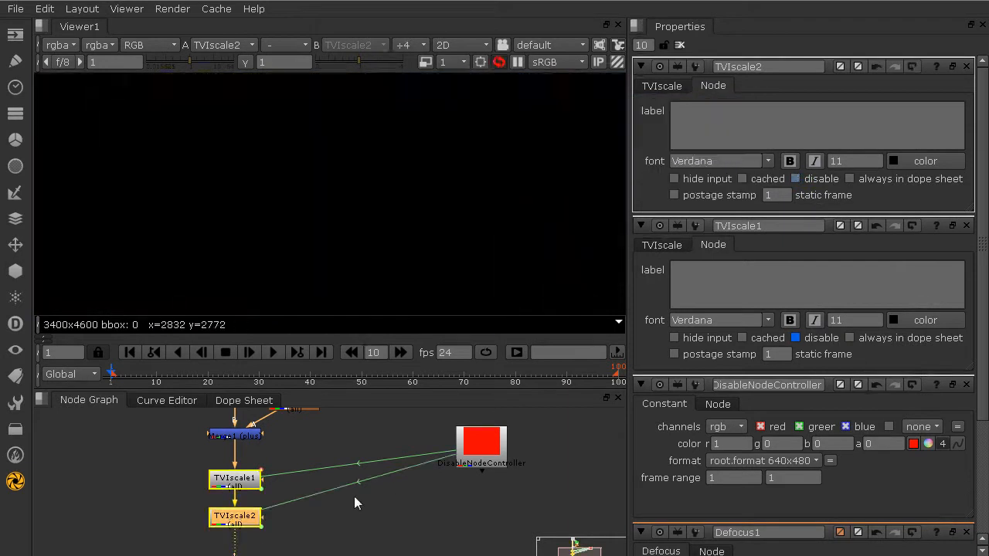
Toggle DisableNodeController with D to test that both TVIscale nodes follow
middle_drag(302, 449, 310, 476)
click(494, 479)
key(d)
key(d)
key(d)
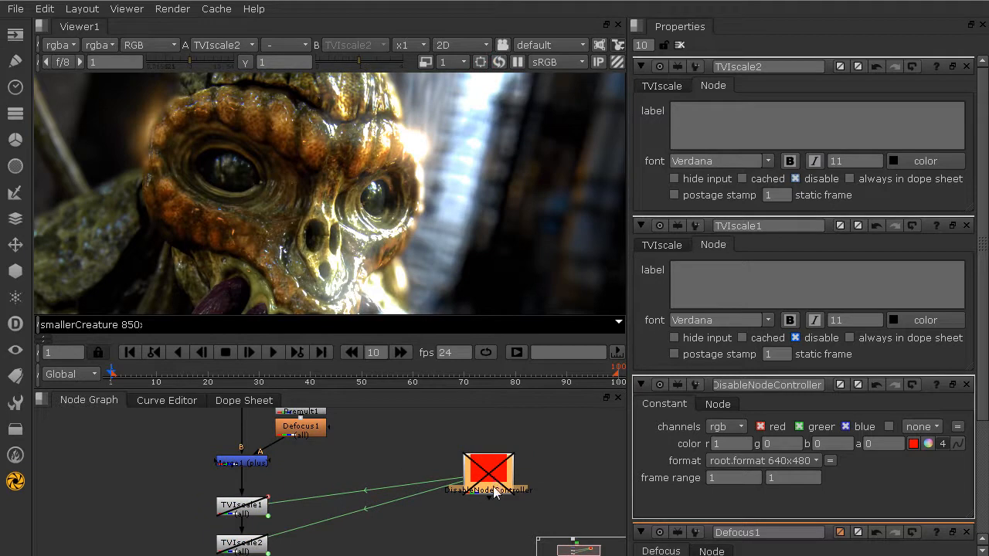
scroll(266, 468, up, 2)
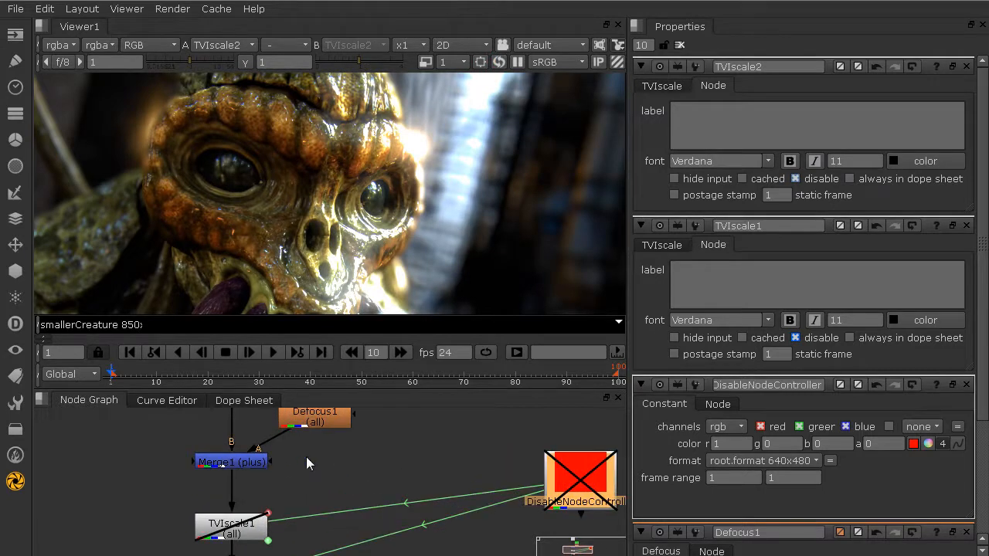
Paste the controller-linked expression into Defocus1's disable knob on its Node tab
double_click(325, 423)
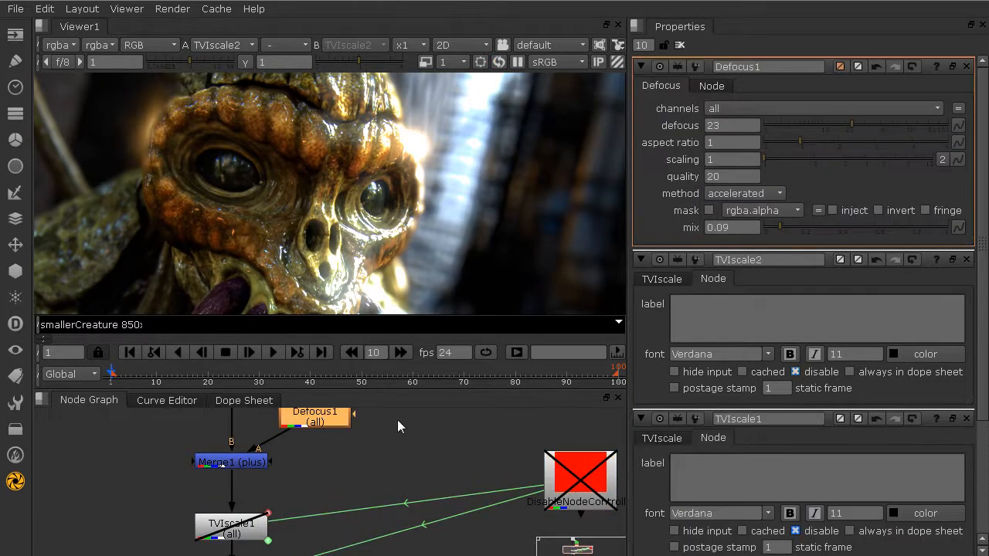
click(712, 86)
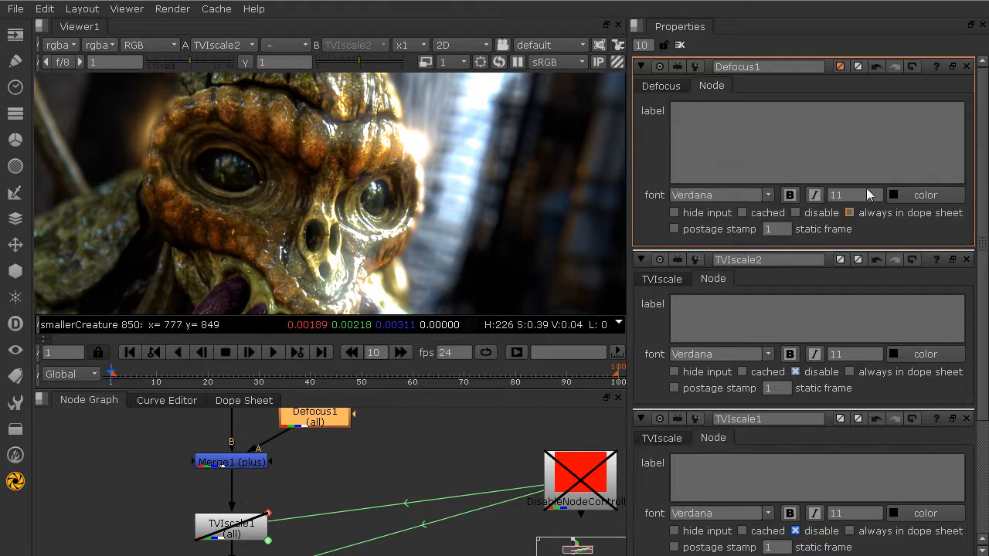
right_click(818, 215)
click(858, 312)
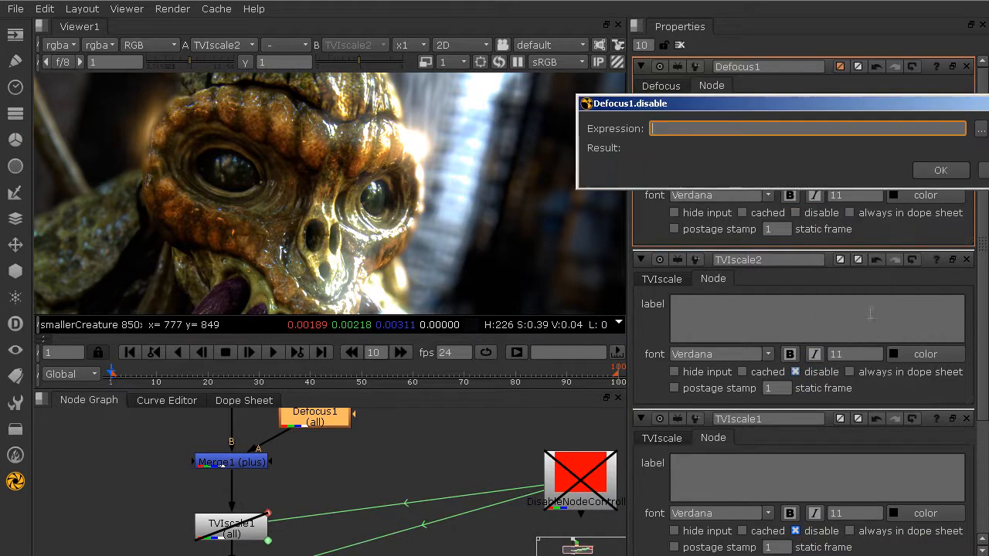
key(ctrl+v)
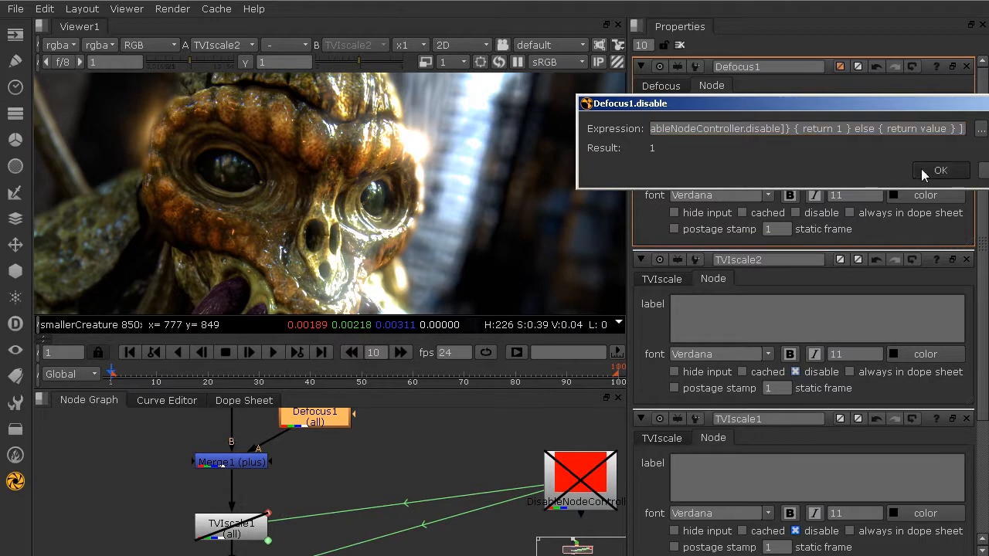
click(940, 170)
Toggle DisableNodeController on and off, fitting the viewer to the 3400x4600 frame
scroll(405, 455, down, 3)
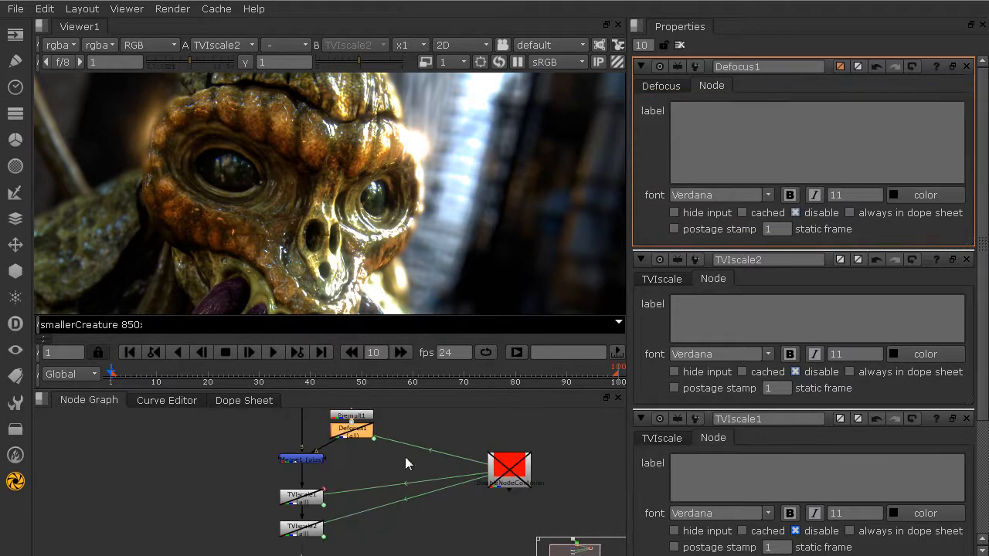
click(500, 462)
key(d)
key(d)
key(d)
key(f)
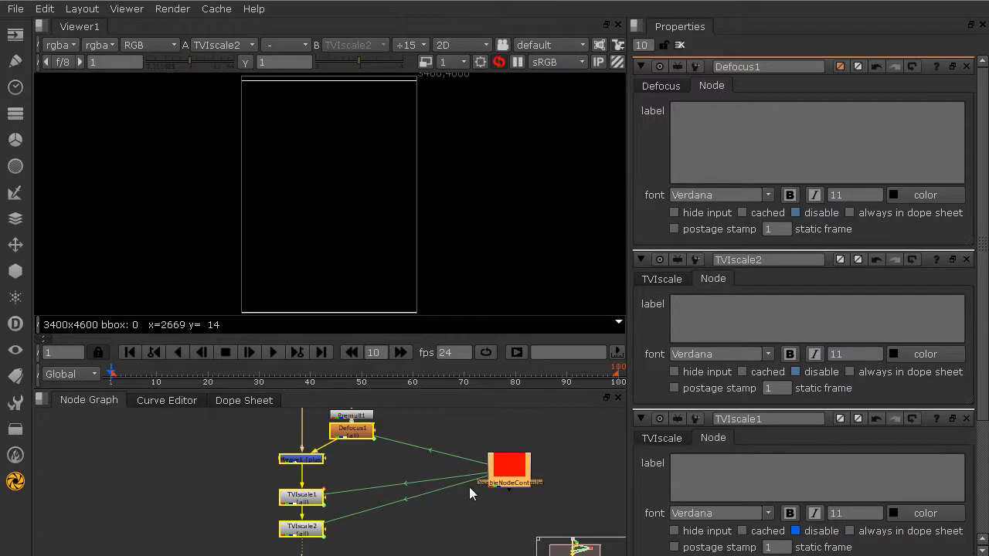
key(d)
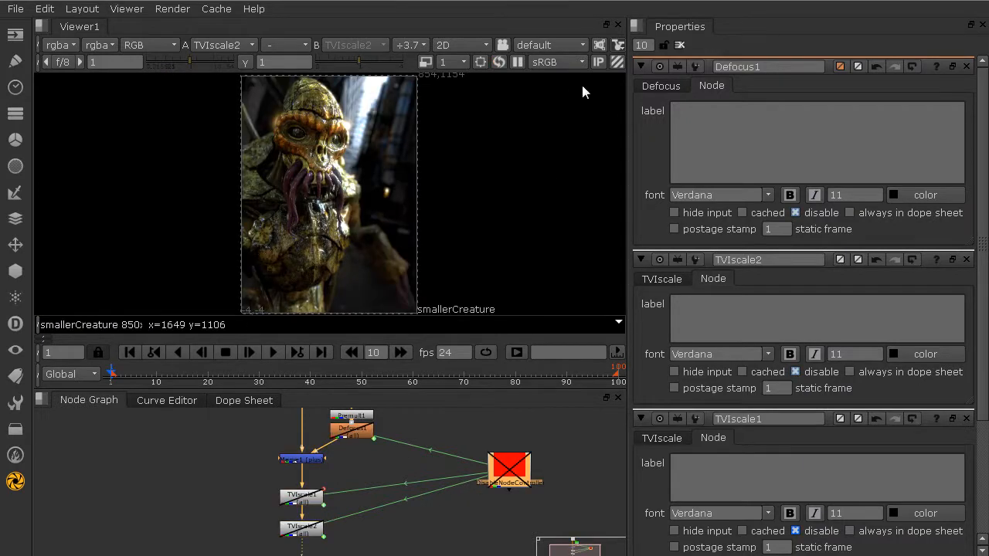
Clear all node settings panels and shift DisableNodeController to the right
click(679, 44)
scroll(370, 483, down, 5)
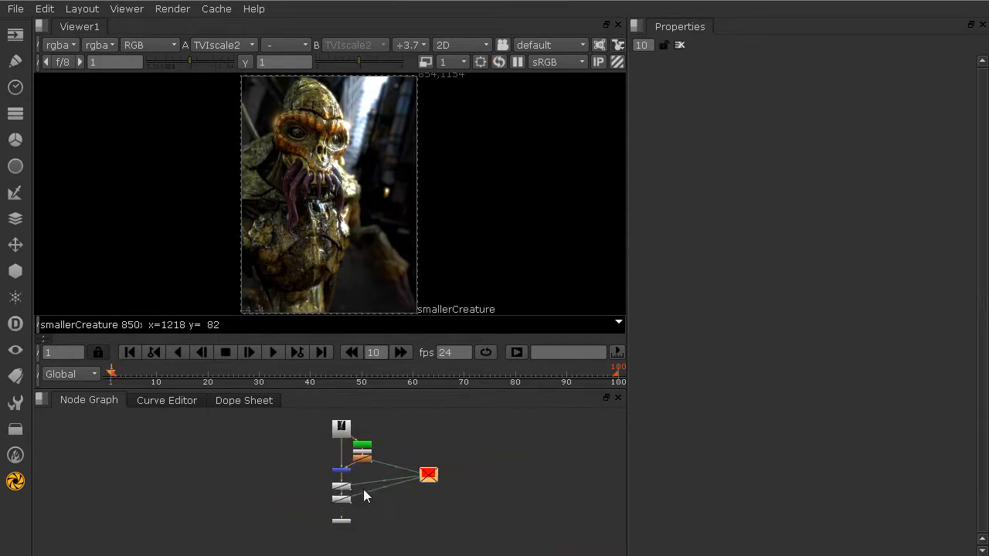
scroll(363, 489, up, 2)
drag(456, 472, 521, 476)
Re-enable DisableNodeController, then switch it off so the linked nodes stay disabled
click(517, 61)
key(d)
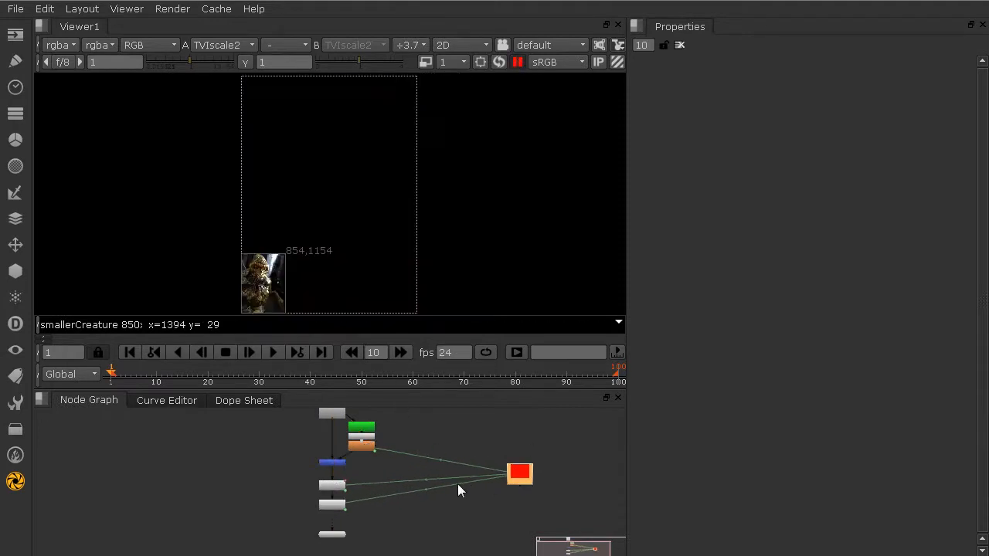
scroll(322, 522, up, 4)
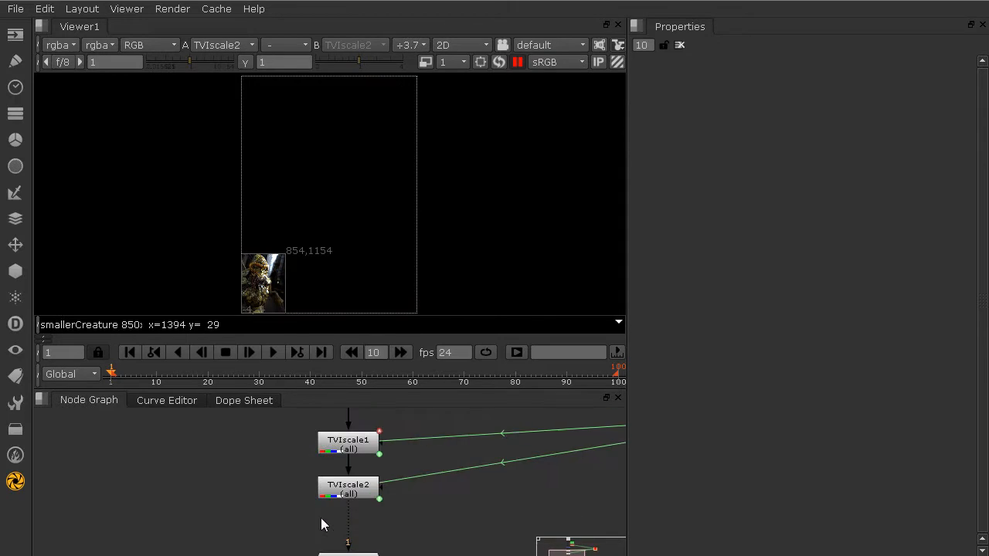
scroll(322, 517, down, 3)
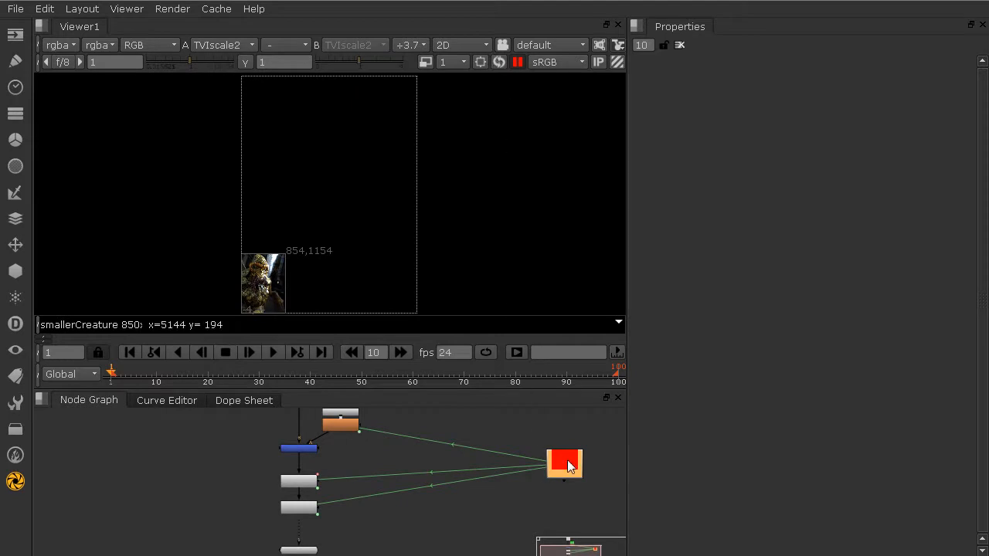
key(d)
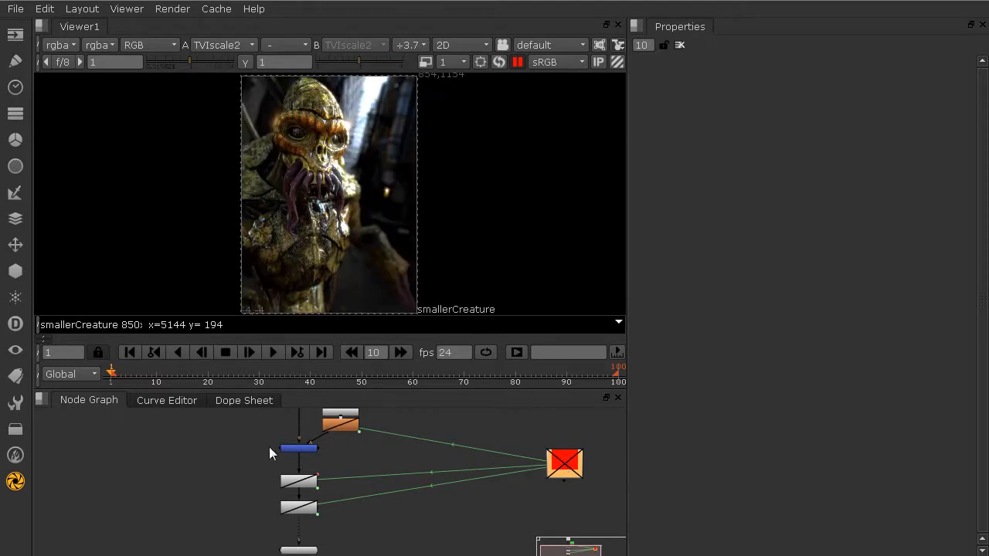
scroll(272, 456, up, 2)
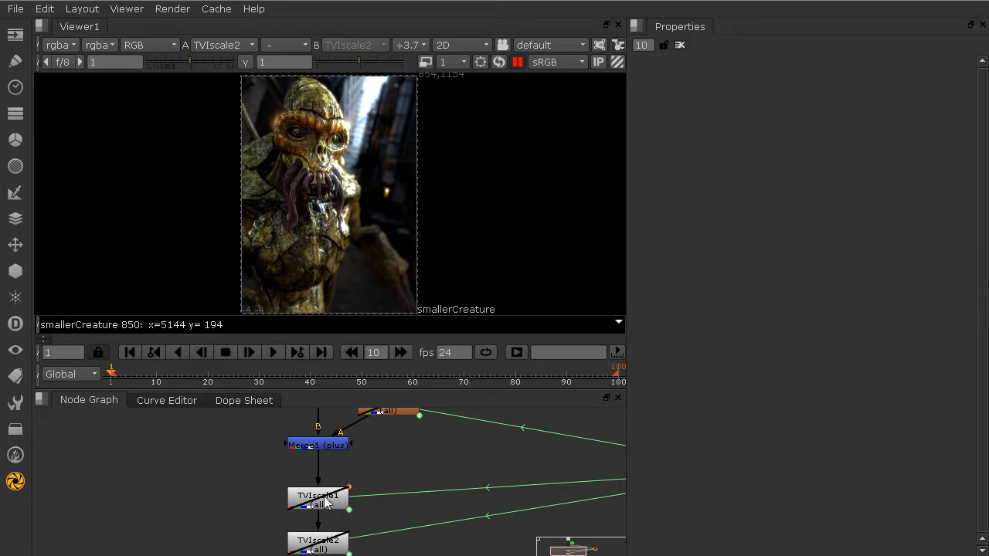
Insert a Write1 node between TVIscale2 and Viewer1 and show its Python render callbacks
middle_drag(325, 502, 309, 400)
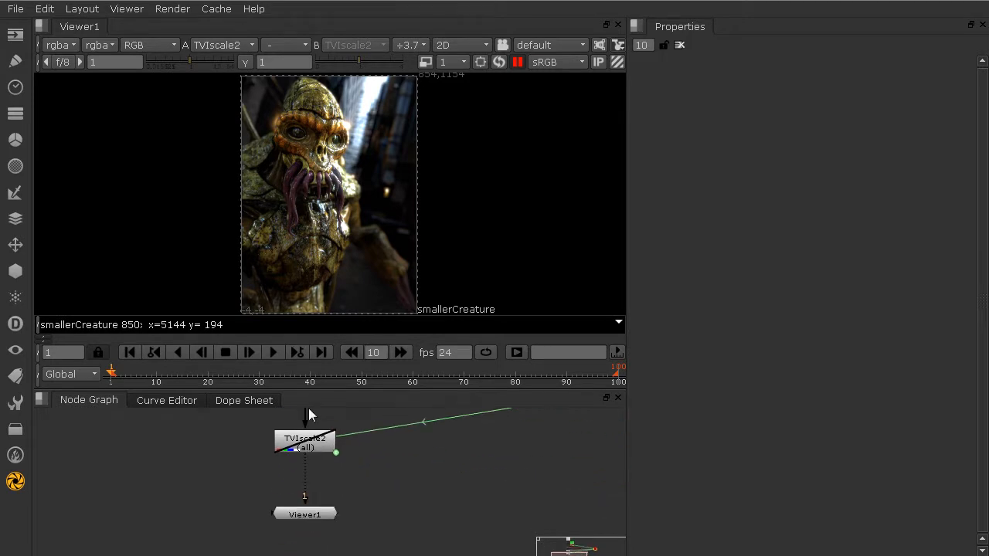
drag(289, 514, 290, 547)
click(285, 501)
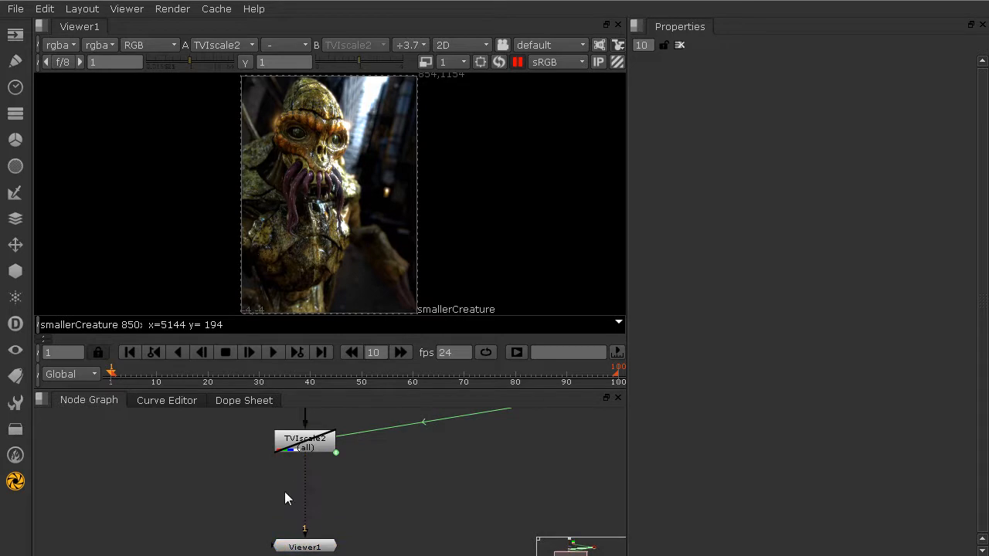
key(w)
drag(284, 486, 309, 487)
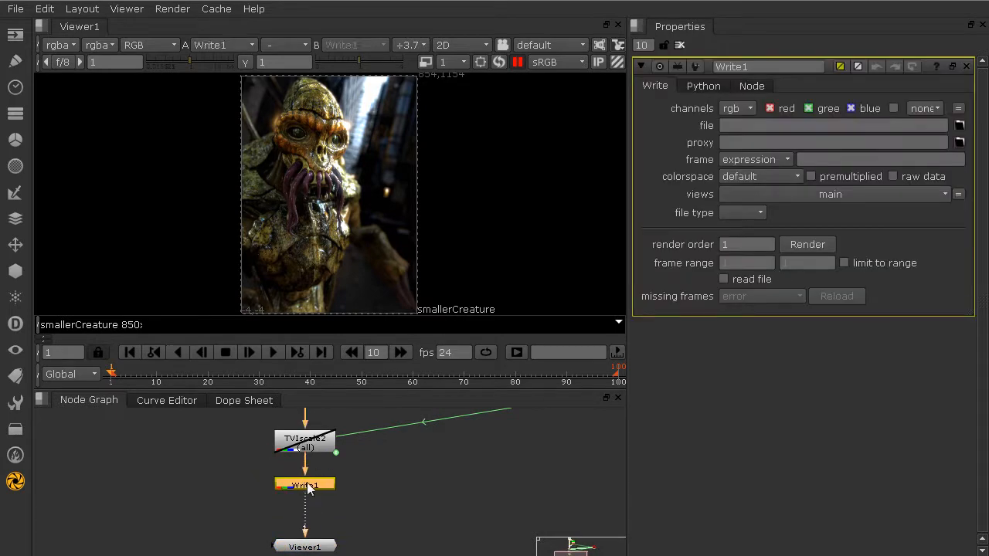
click(699, 86)
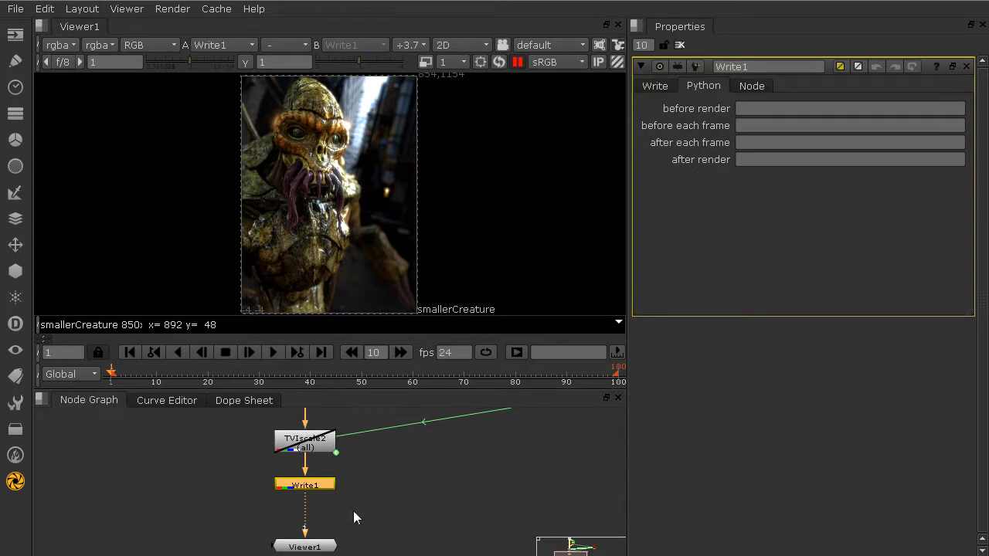
Reposition the controller node, then manually disable TVIscale2 so the viewer shows the blurred creature
middle_drag(347, 444, 327, 539)
scroll(330, 484, down, 3)
middle_drag(381, 478, 361, 488)
drag(543, 485, 481, 419)
click(325, 443)
click(279, 499)
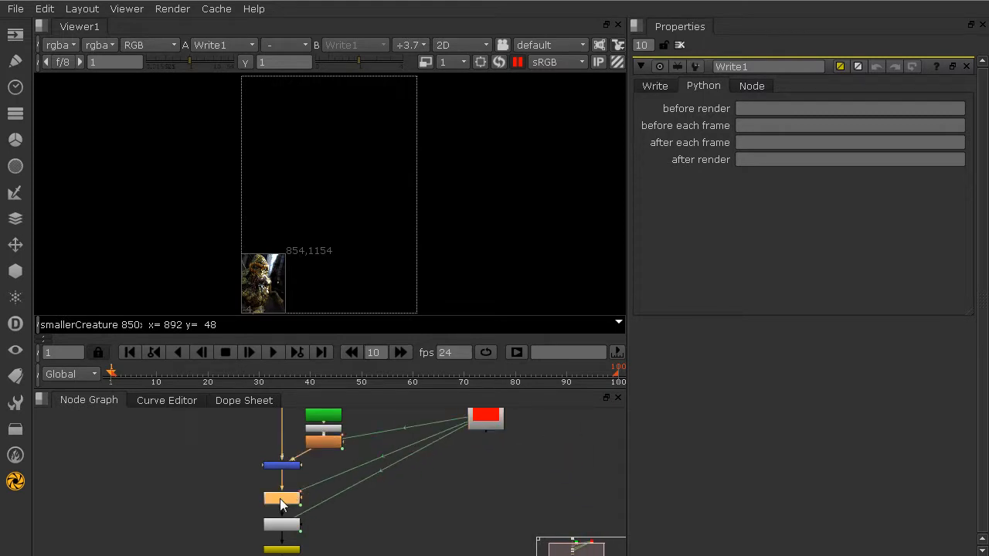
click(279, 528)
key(d)
key(d)
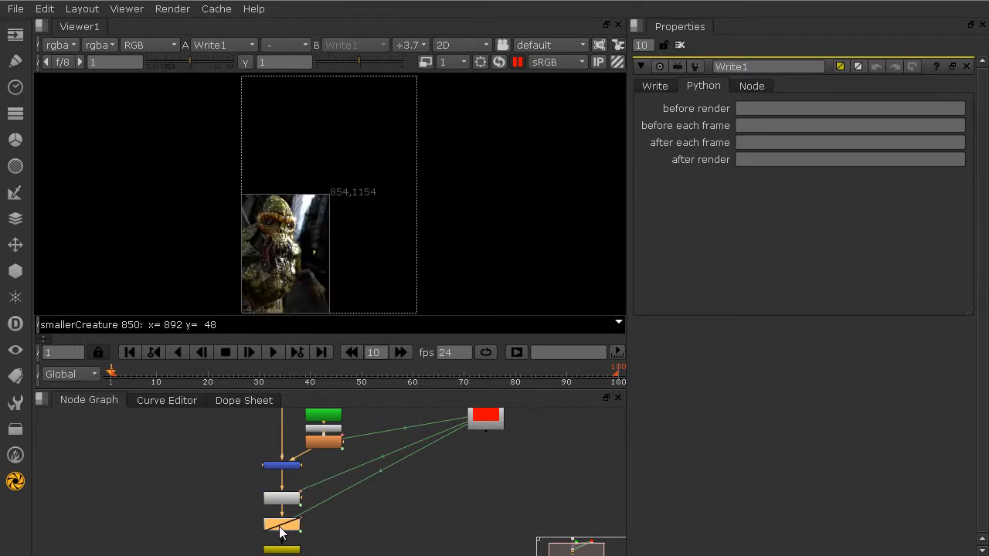